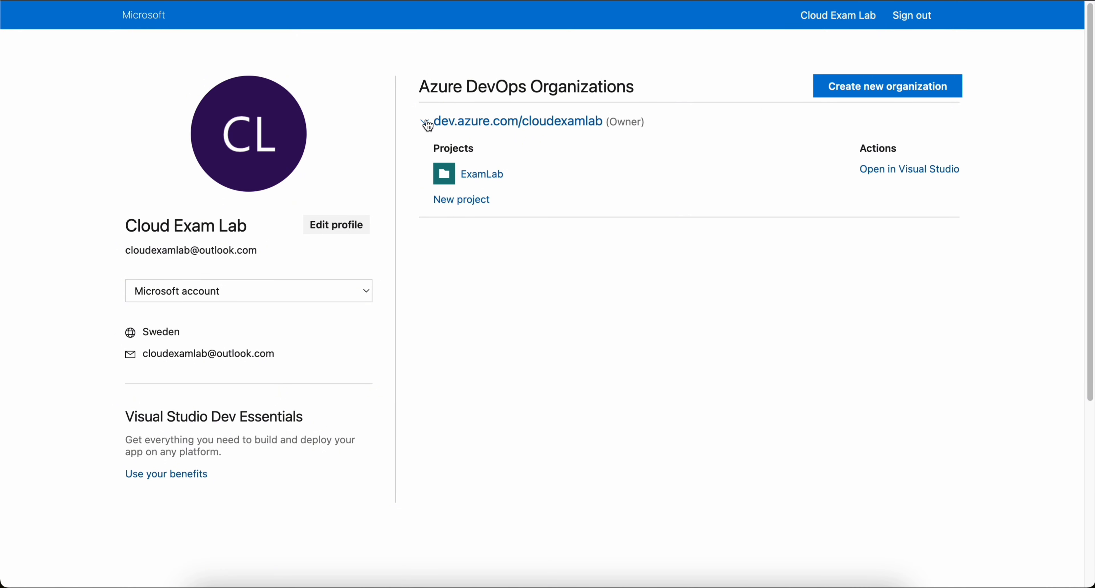
# Step: Start a new project named pheonix with Private visibility in the cloudexamlab organization
pyautogui.click(509, 123)
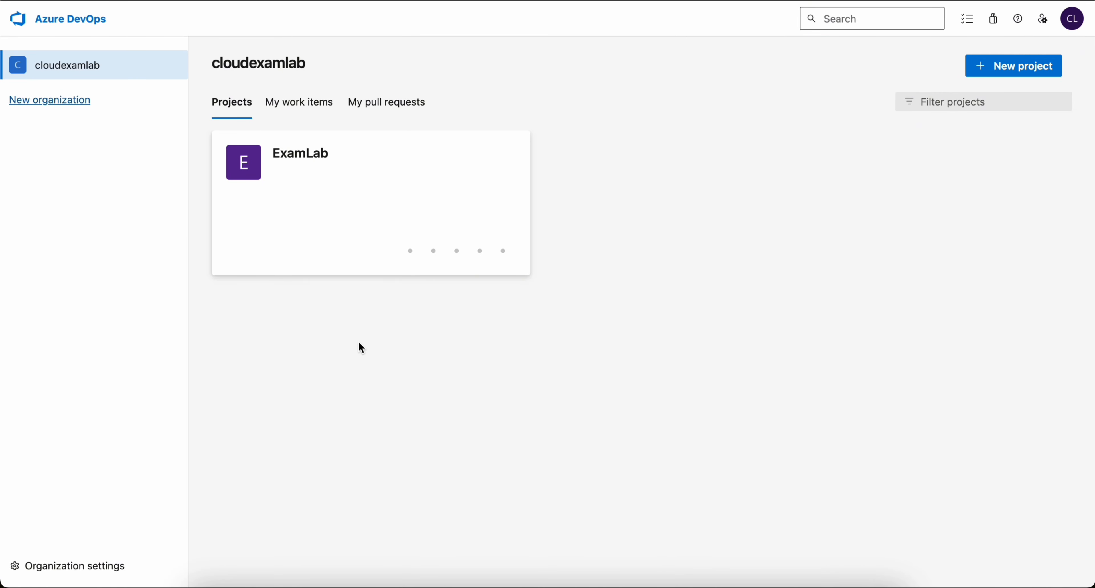
pyautogui.moveTo(465, 263)
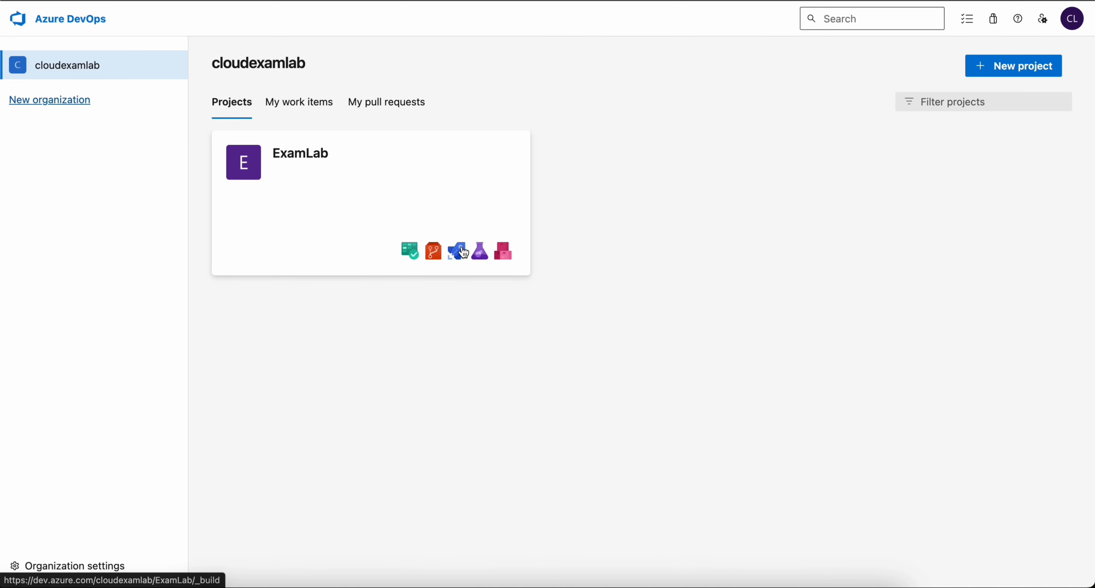
pyautogui.click(1004, 73)
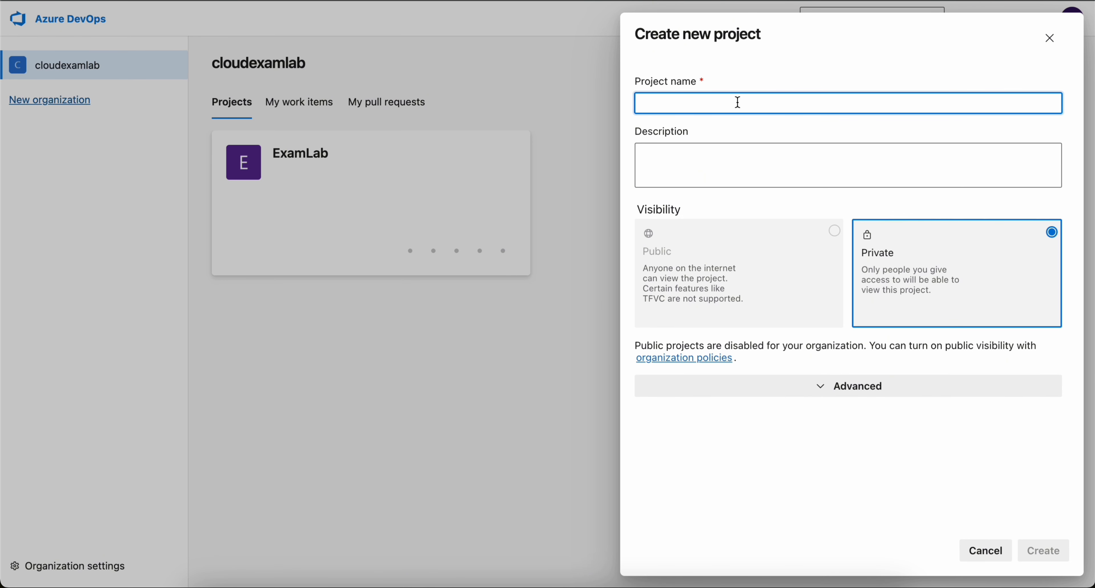
pyautogui.click(738, 102)
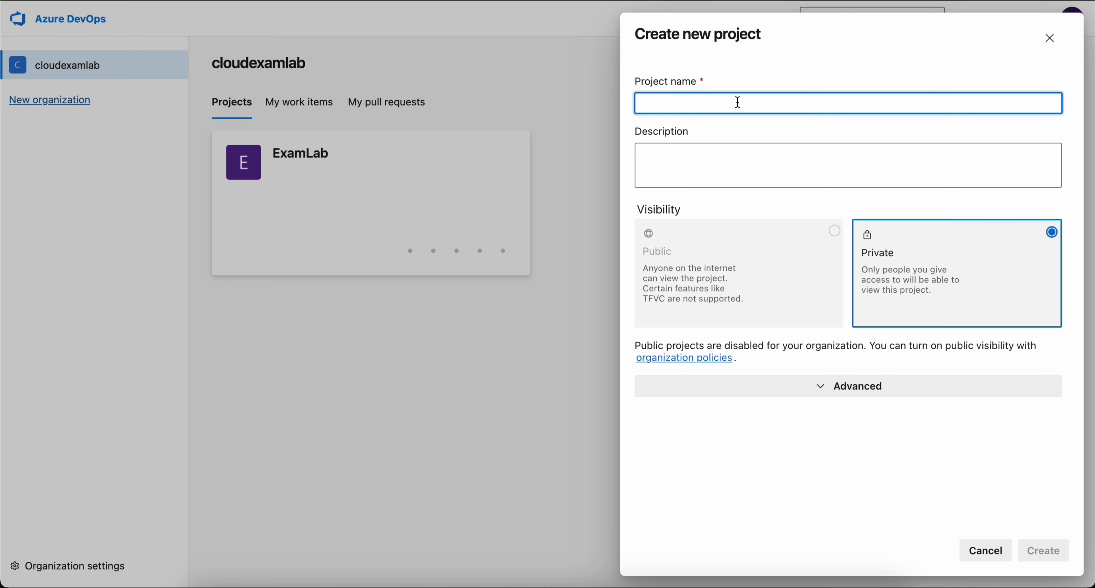
pyautogui.write('pheo')
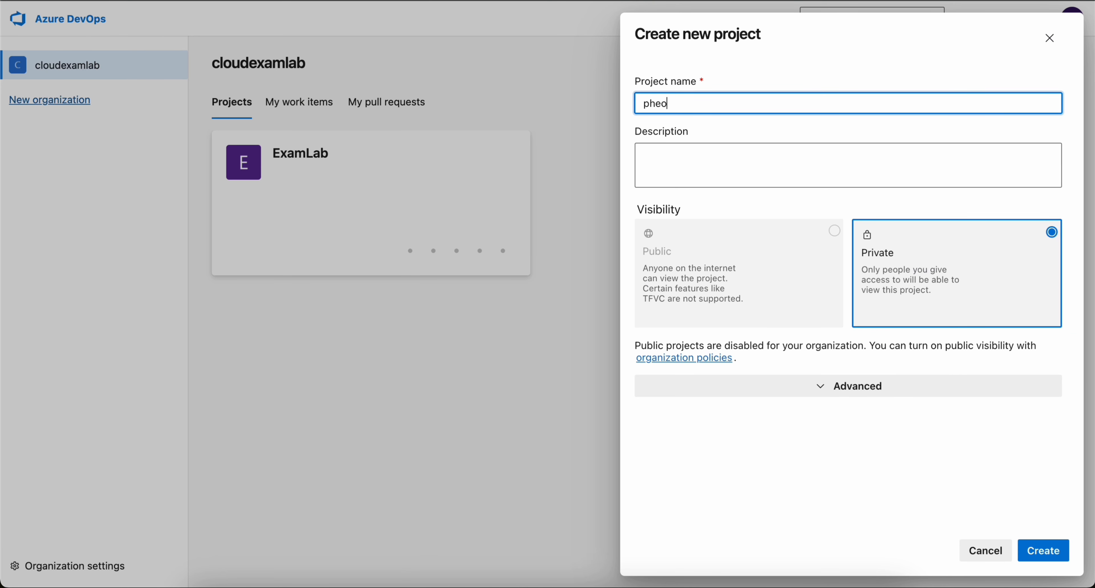
pyautogui.write('ni')
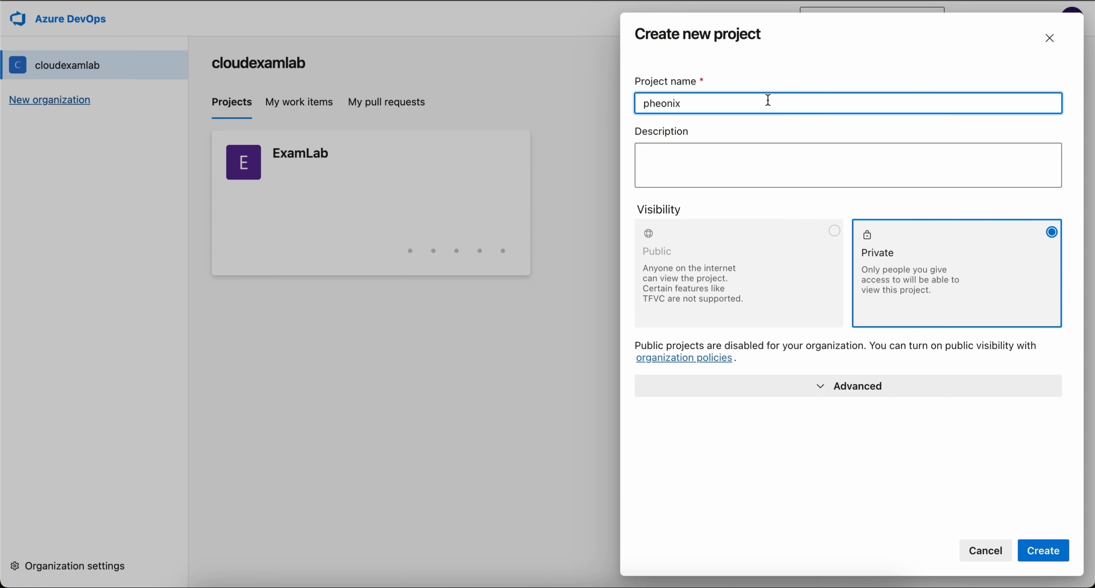
pyautogui.write('x')
pyautogui.click(887, 257)
# Step: Set the new project's version control to Git and work item process to Scrum, and create the project
pyautogui.click(850, 386)
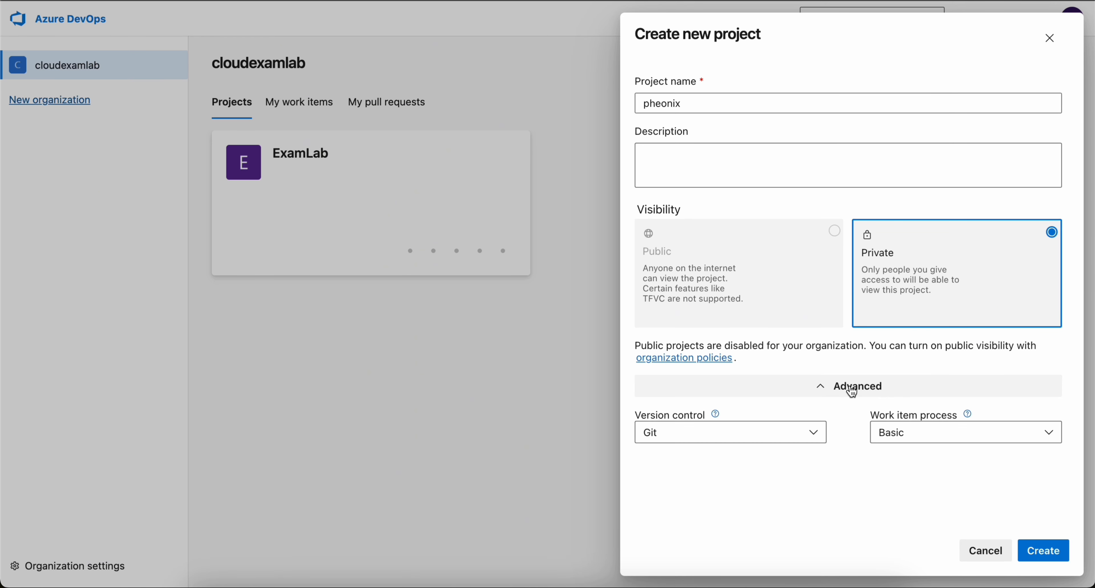
pyautogui.click(728, 437)
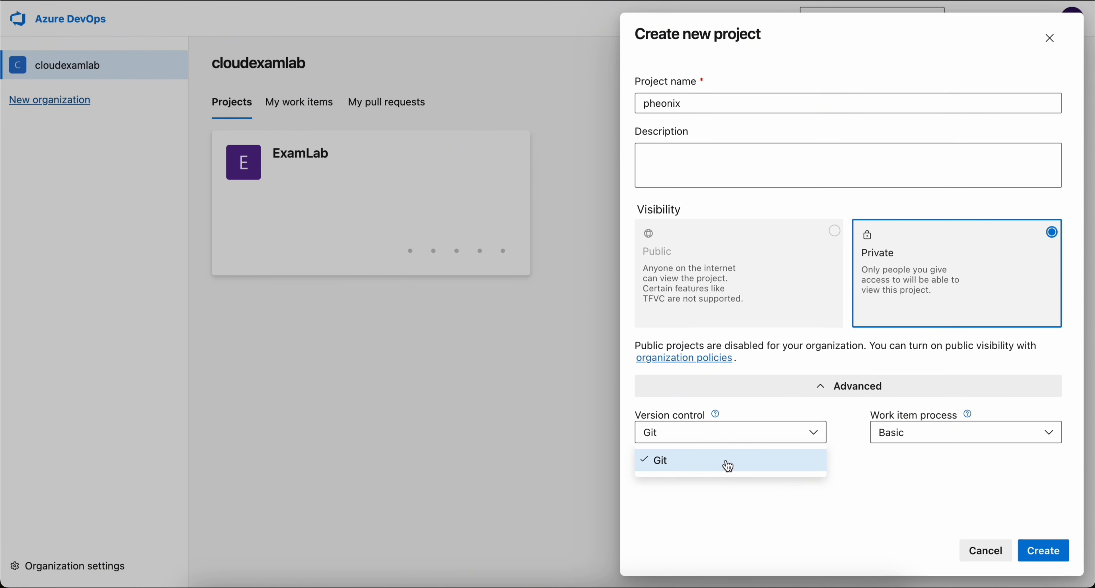
pyautogui.click(725, 462)
pyautogui.click(955, 442)
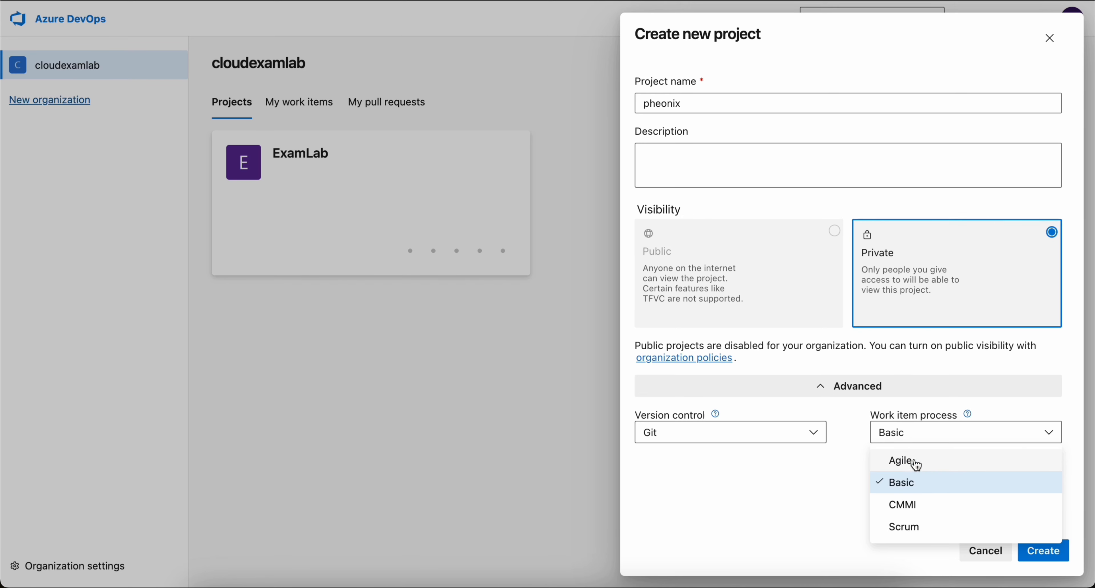
pyautogui.click(910, 530)
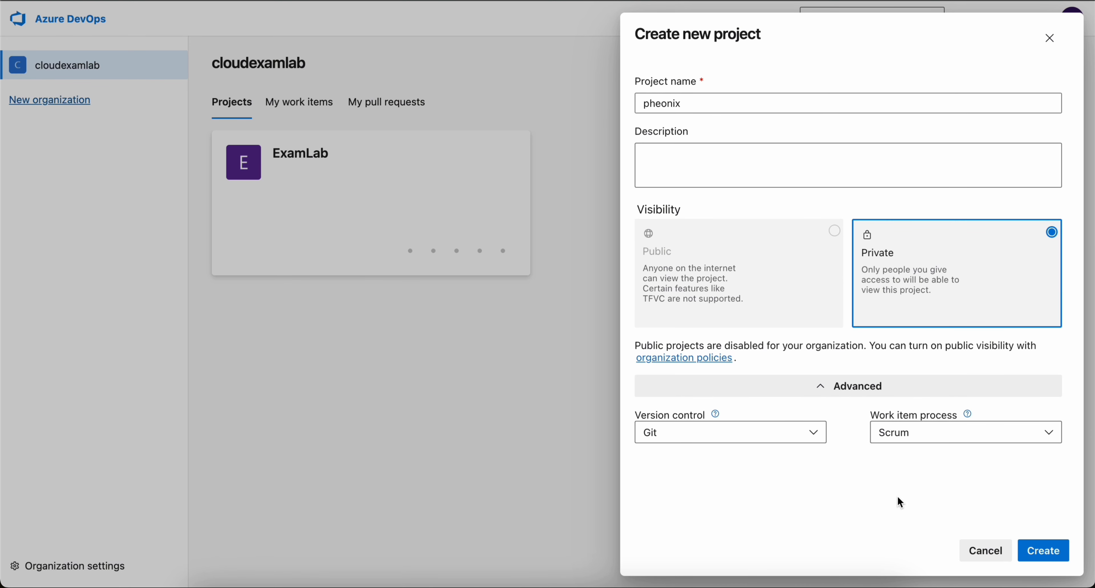
pyautogui.click(1049, 552)
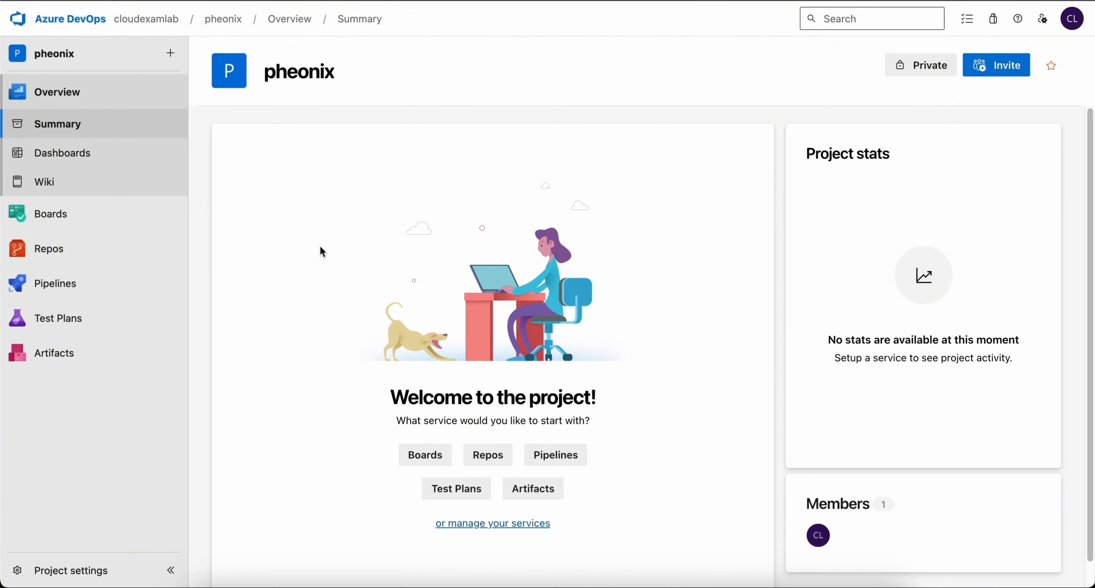
# Step: Create a Git repository named nyrepo1 in the pheonix project, with a README and no .gitignore
pyautogui.click(65, 256)
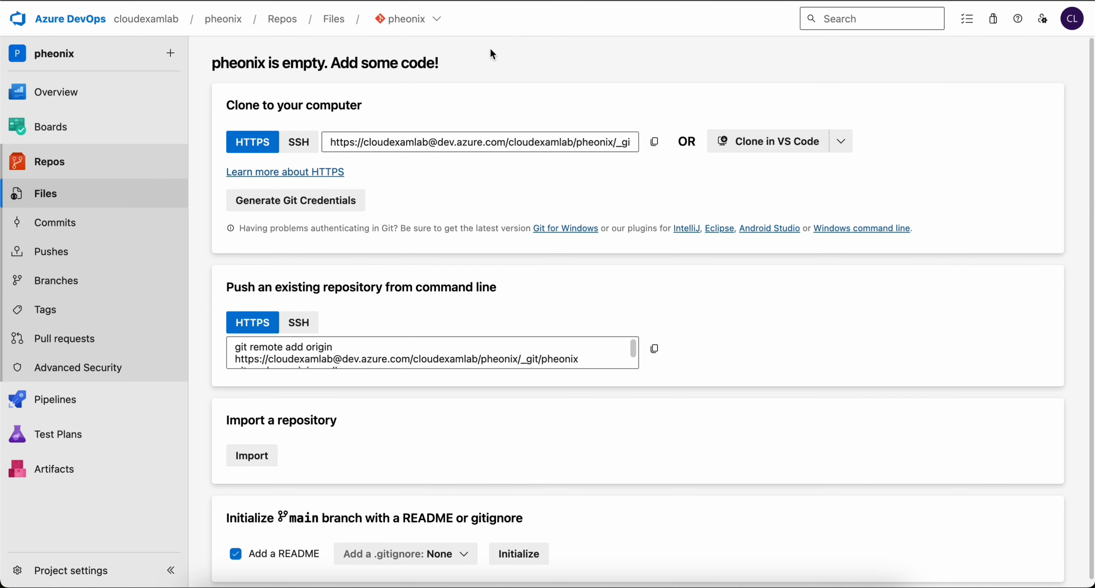
pyautogui.click(429, 20)
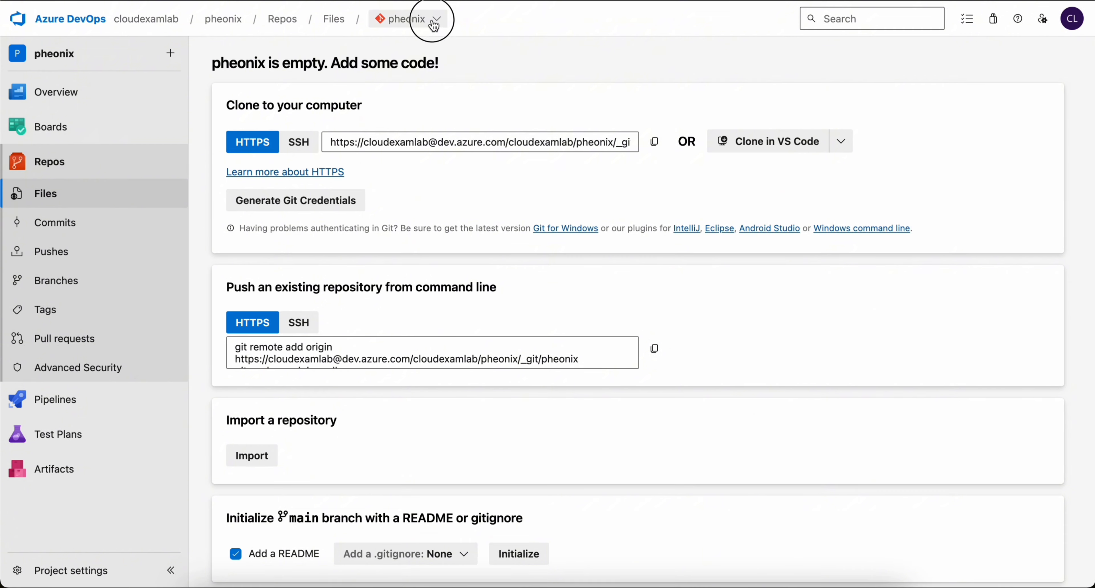
pyautogui.click(442, 108)
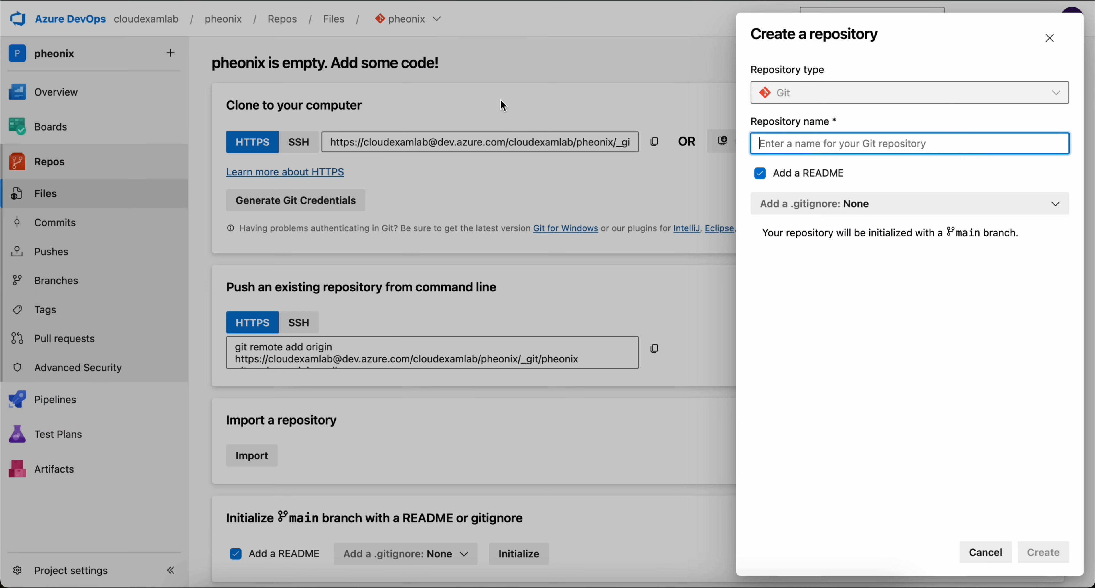
pyautogui.write('nyrepo1')
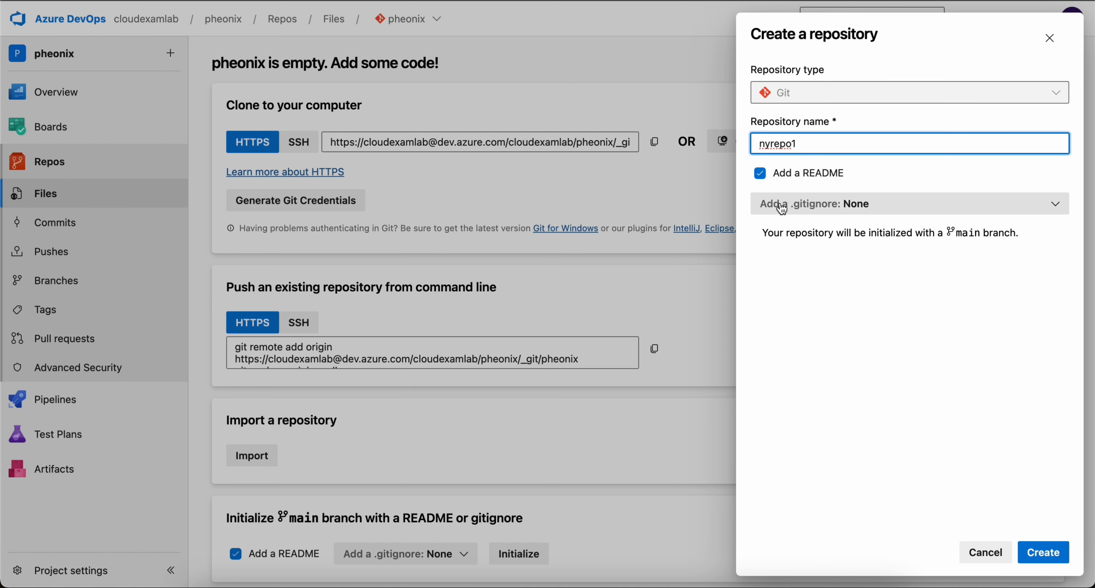
pyautogui.click(852, 208)
pyautogui.scroll(-5, 839, 371)
pyautogui.scroll(5, 839, 360)
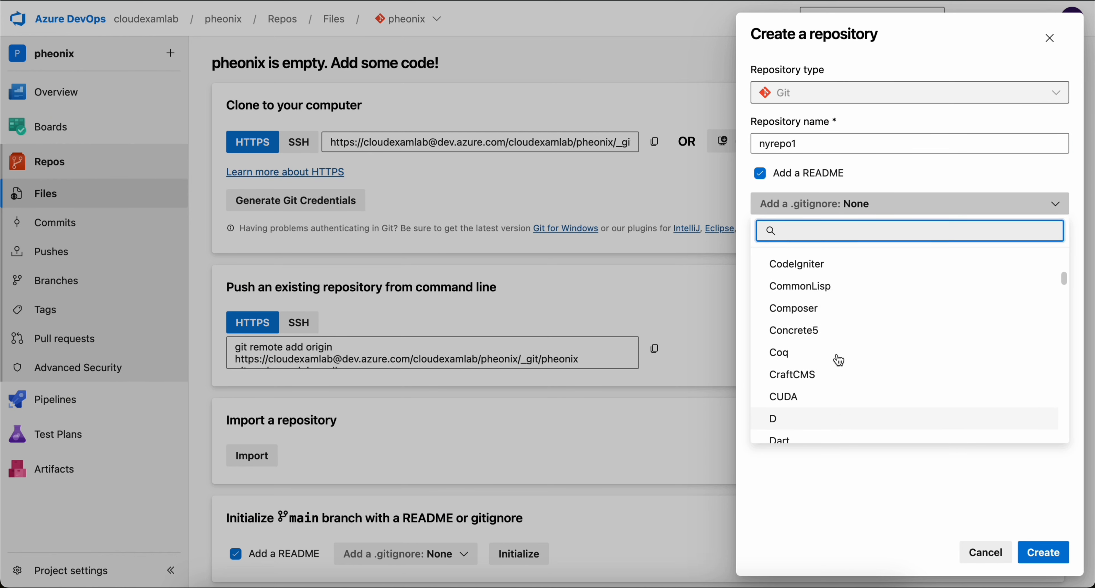
pyautogui.click(886, 208)
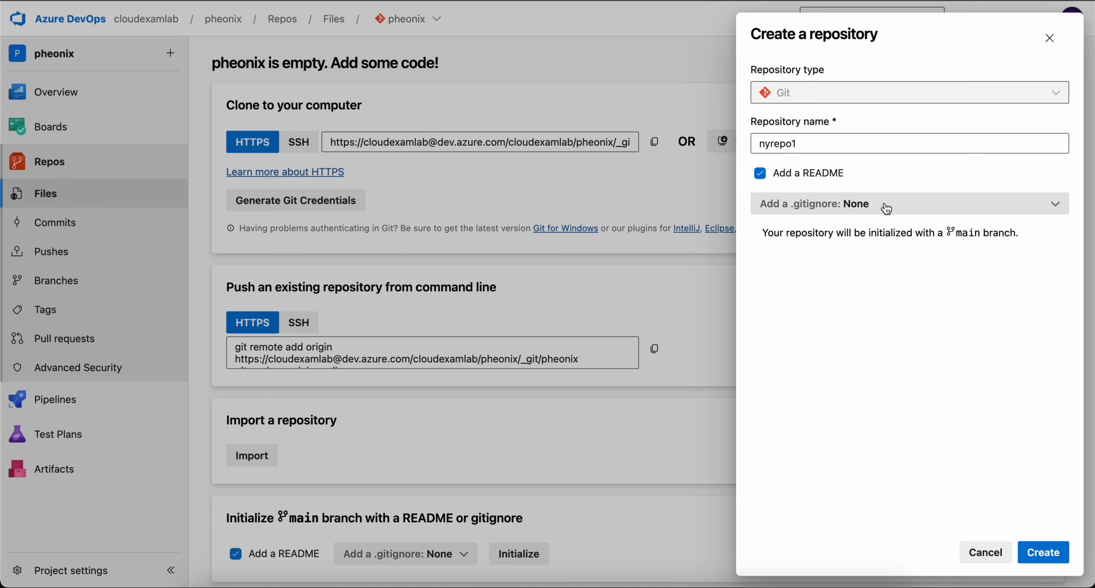
pyautogui.click(1037, 552)
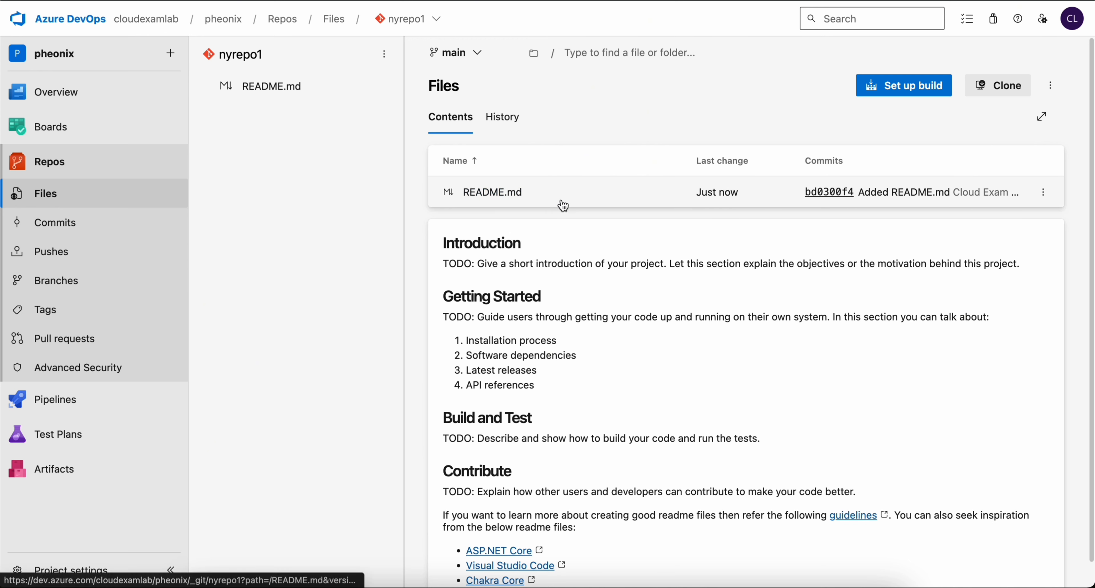
# Step: Examine nyrepo1's README.md contents, commits, branches and clone options
pyautogui.click(480, 192)
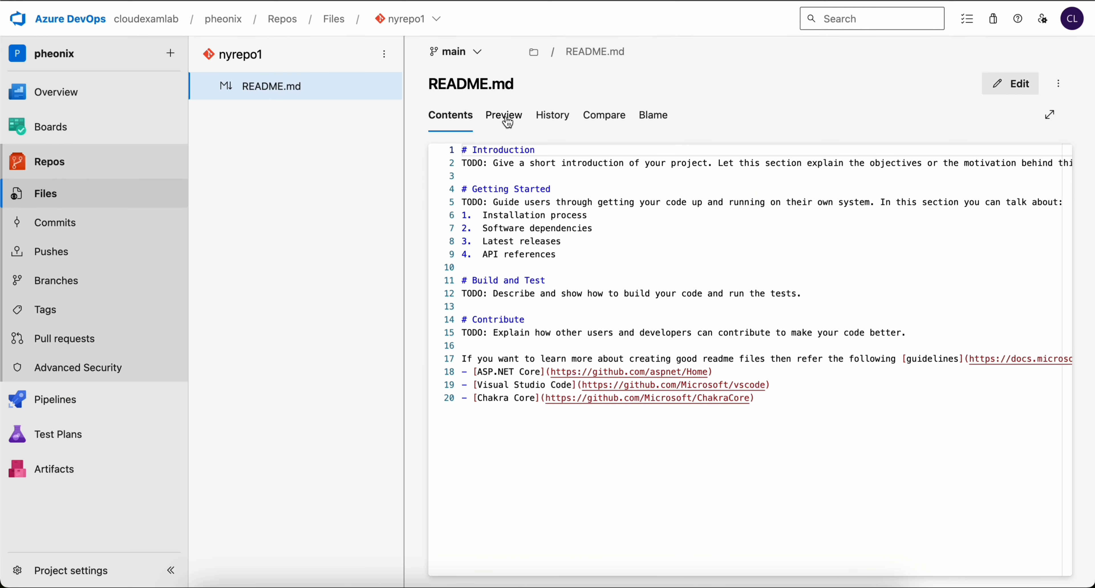
pyautogui.click(51, 163)
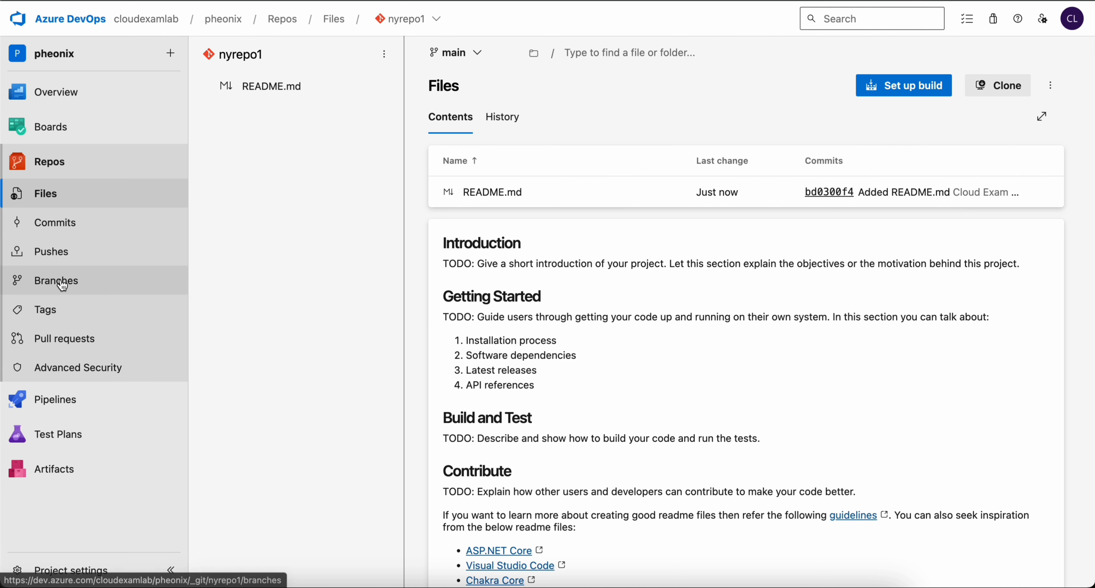
pyautogui.click(51, 225)
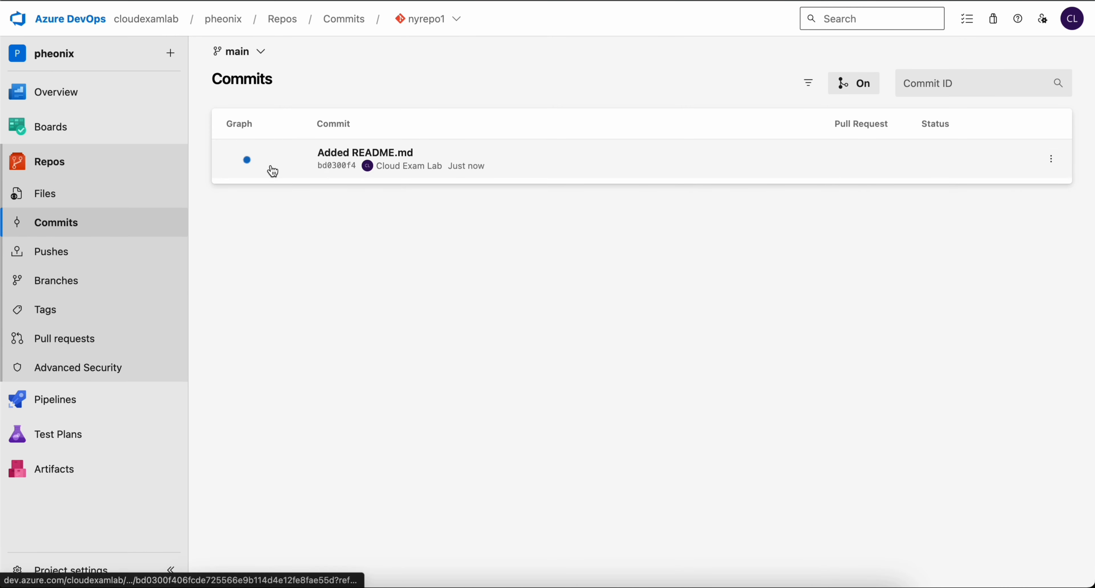
pyautogui.click(59, 289)
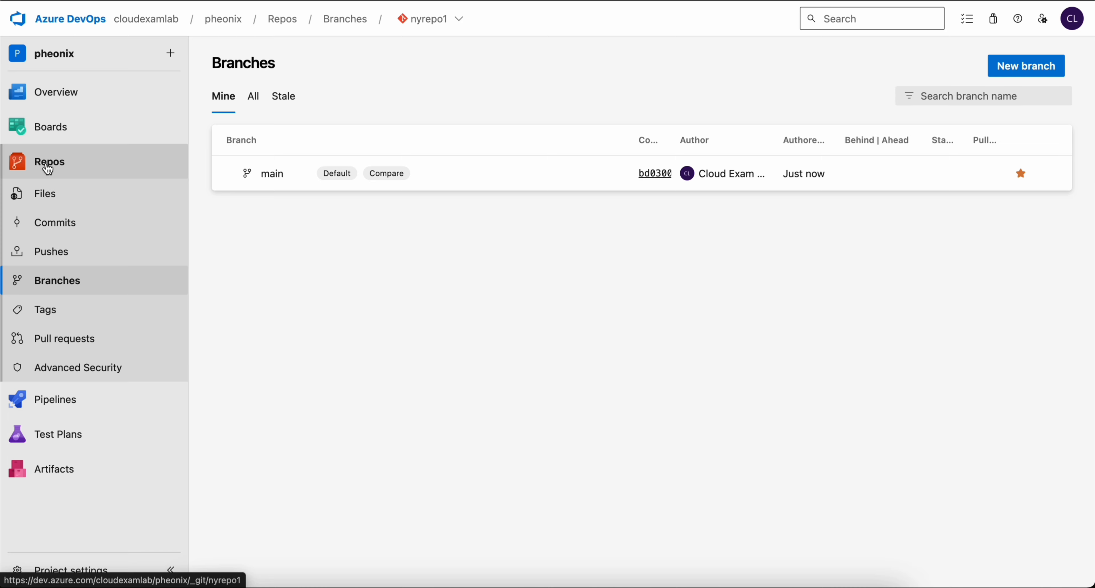
pyautogui.click(48, 170)
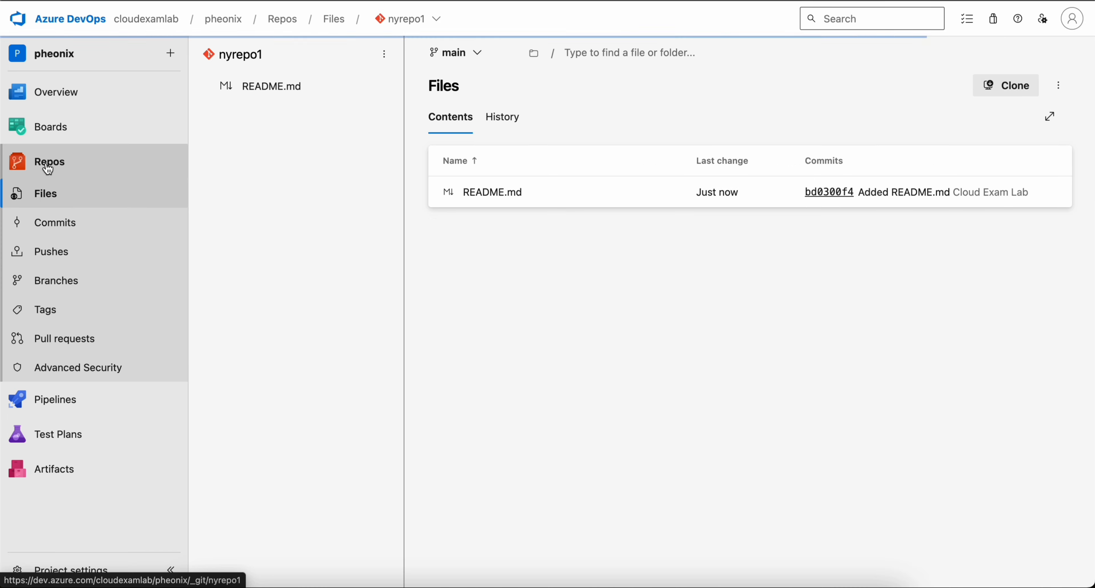
pyautogui.click(1006, 90)
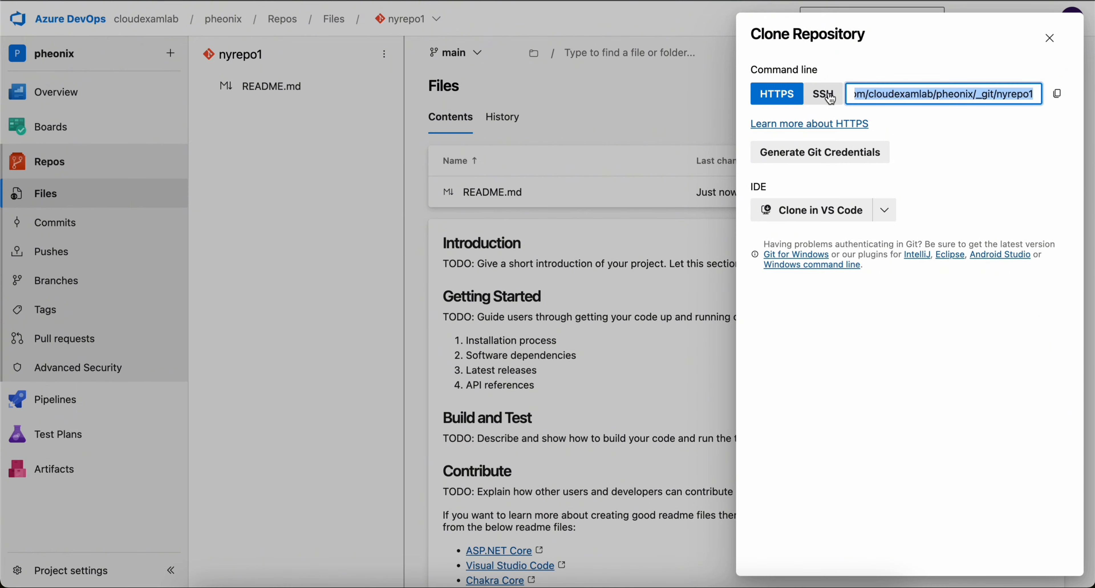
pyautogui.click(1048, 39)
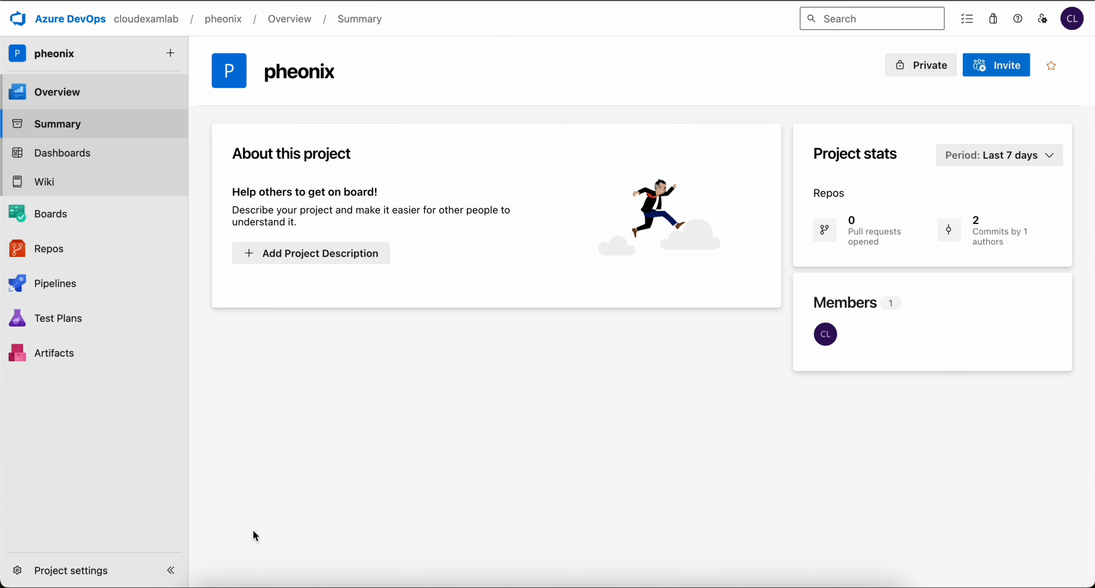
# Step: Turn on the Allow public projects security policy for the cloudexamlab organization and save the change
pyautogui.click(93, 571)
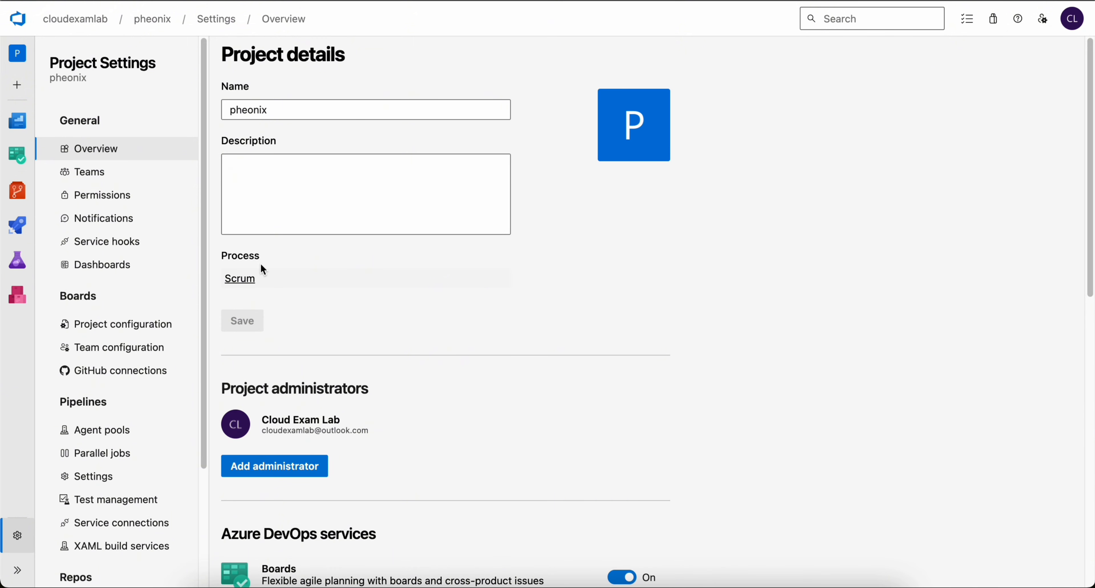
pyautogui.click(87, 26)
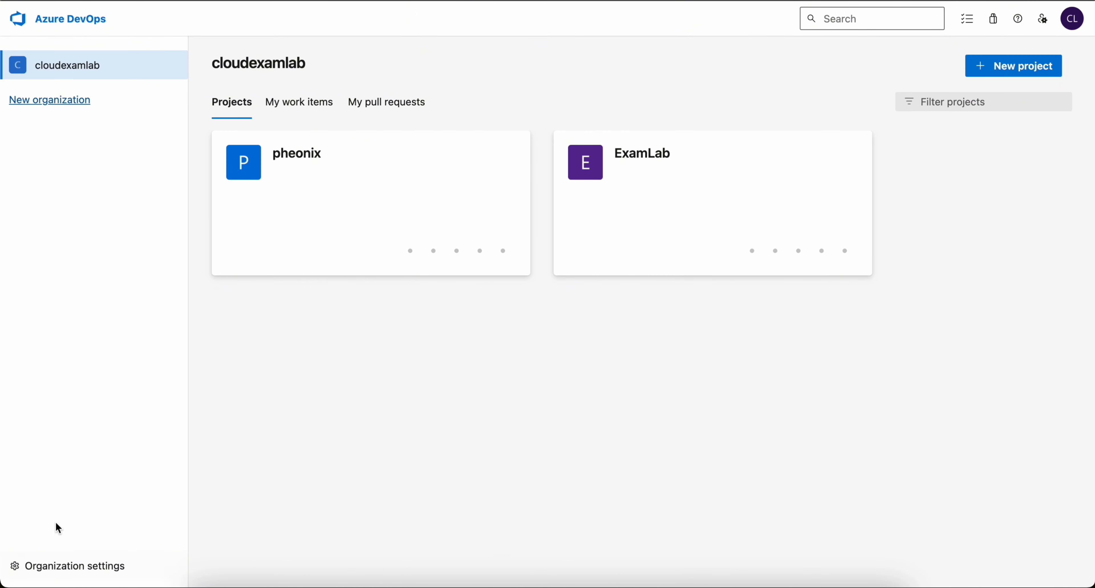
pyautogui.click(64, 569)
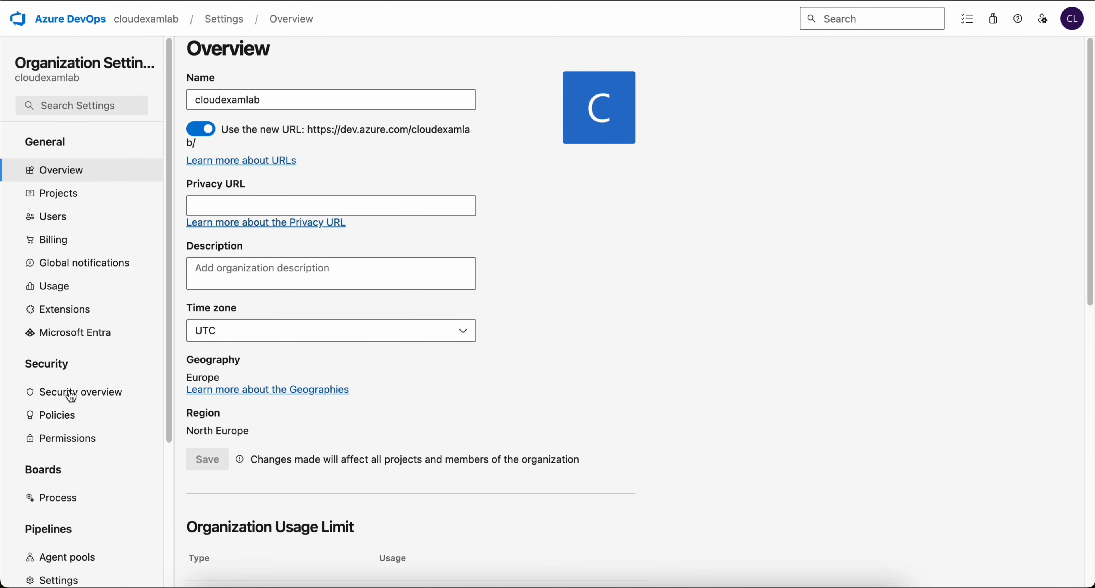
pyautogui.click(73, 415)
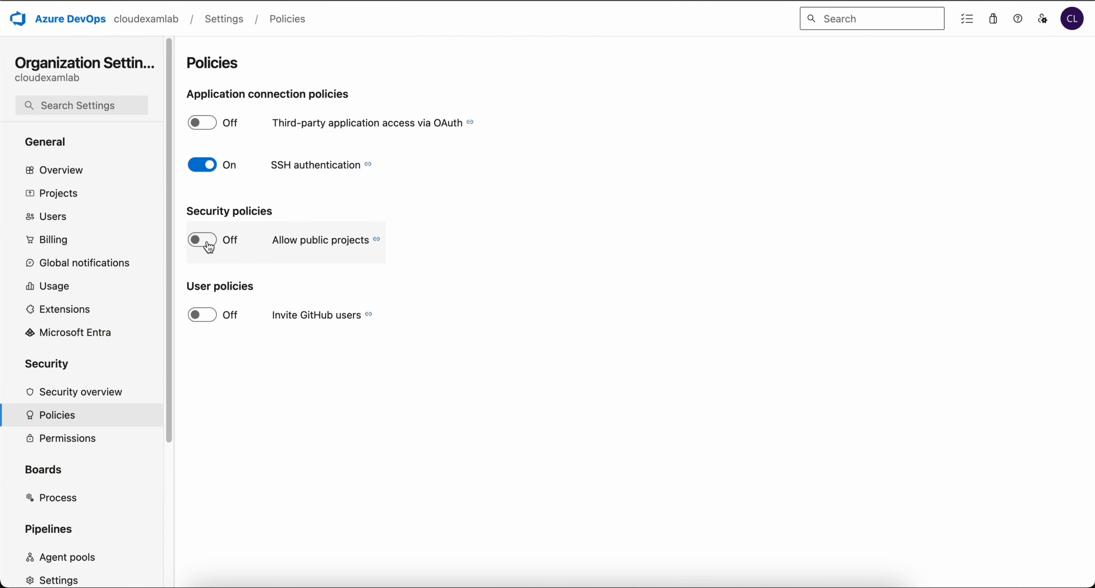
pyautogui.click(216, 247)
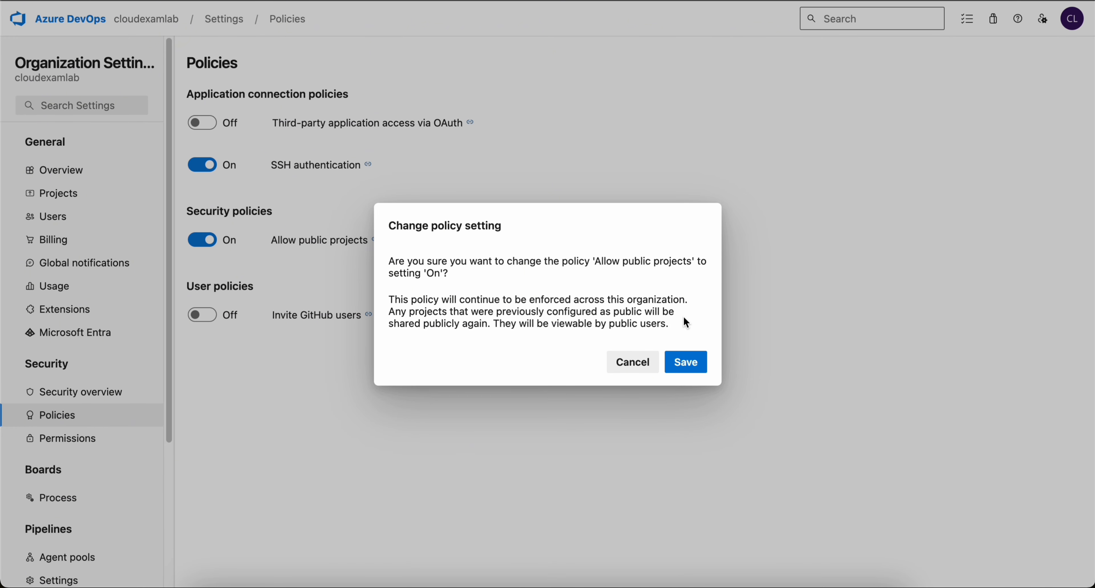
pyautogui.click(686, 365)
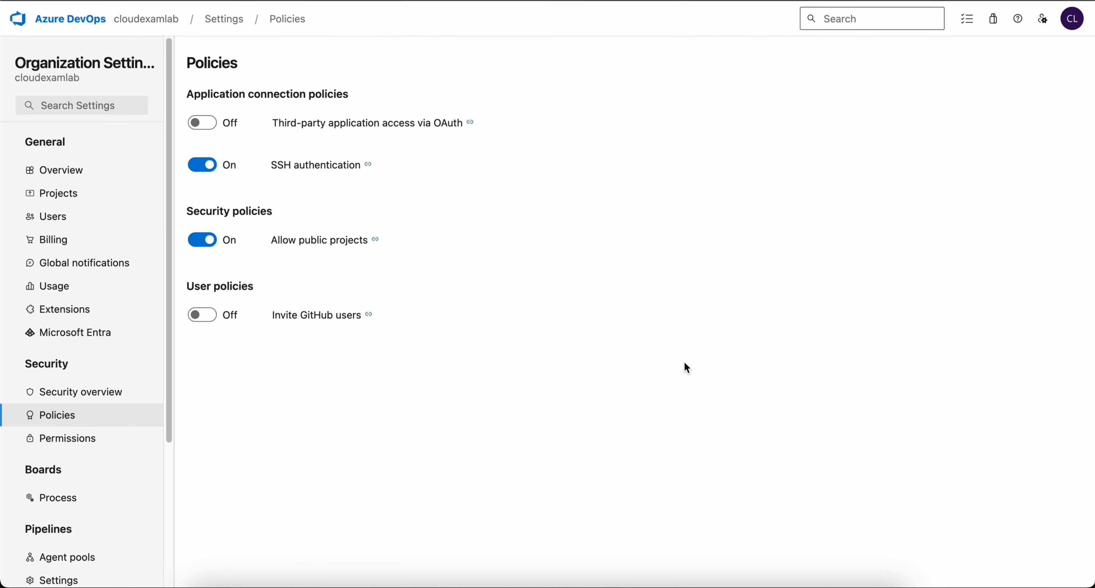
# Step: Examine the visibility options in the pheonix project's settings
pyautogui.click(142, 21)
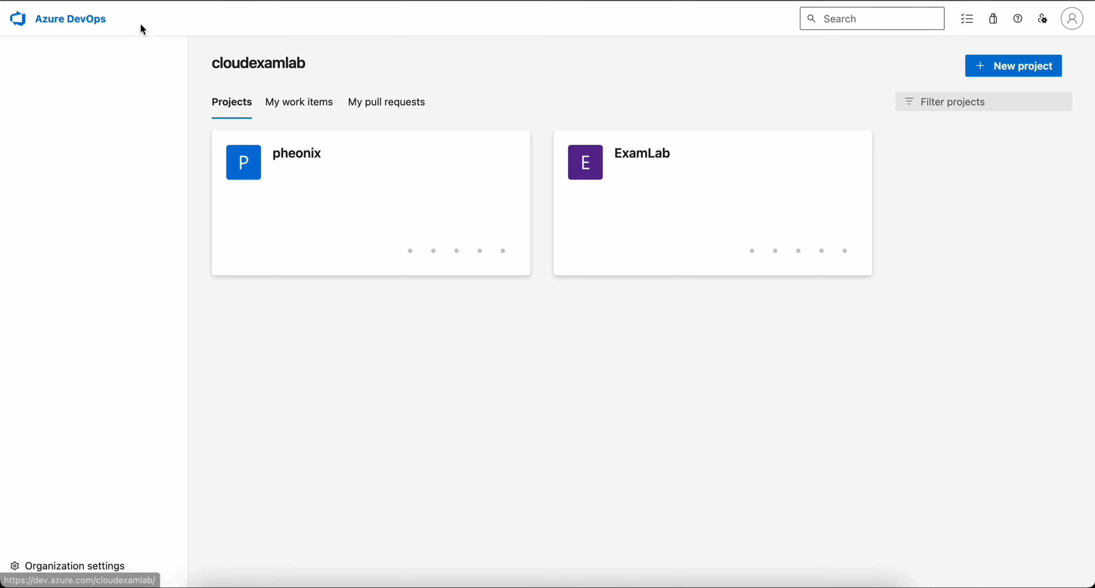
pyautogui.click(345, 182)
pyautogui.moveTo(68, 261)
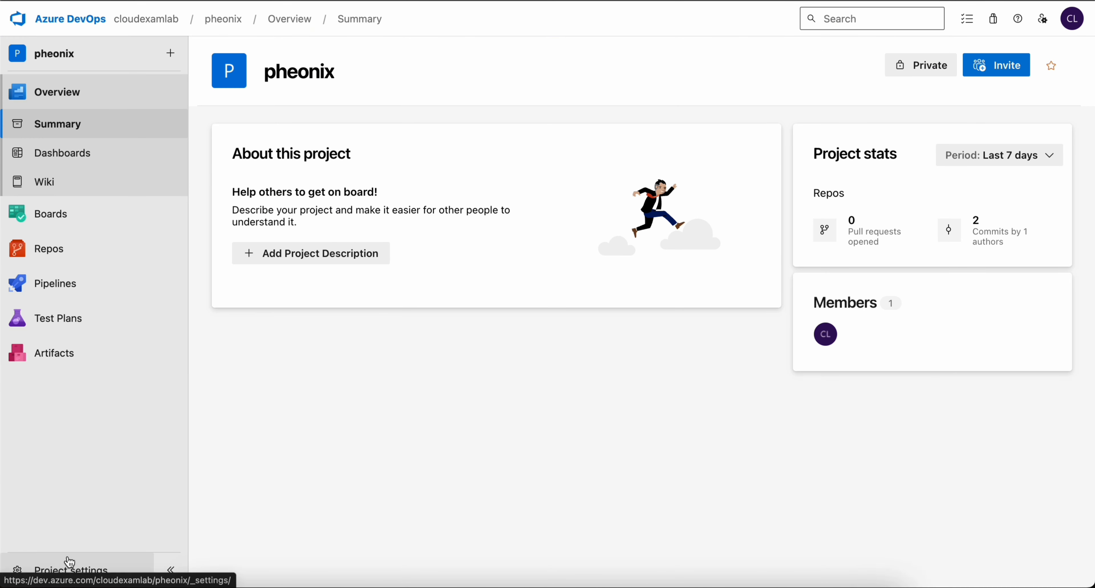
pyautogui.click(81, 573)
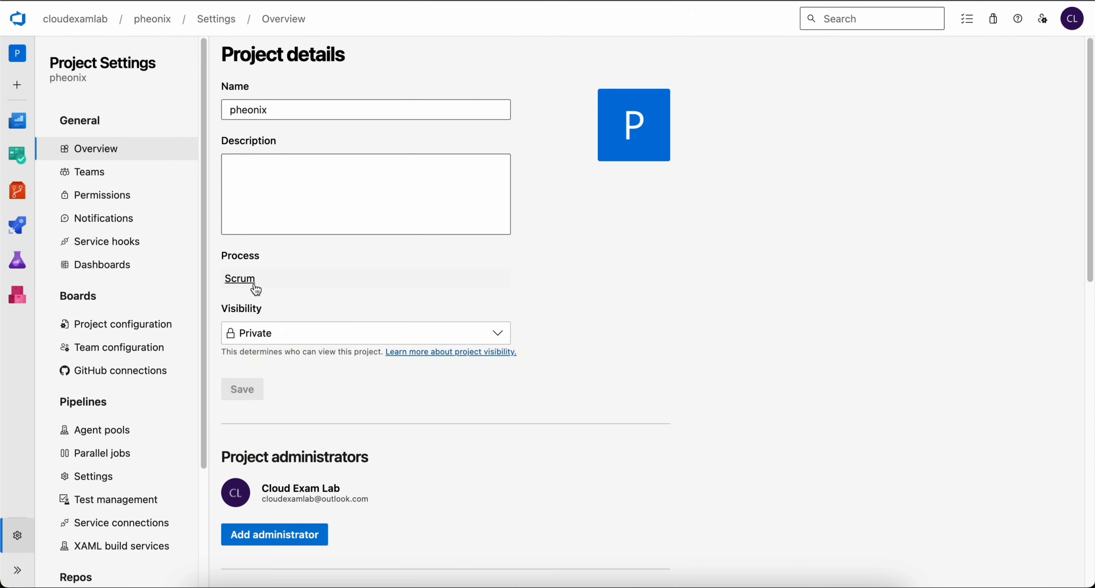
pyautogui.click(252, 331)
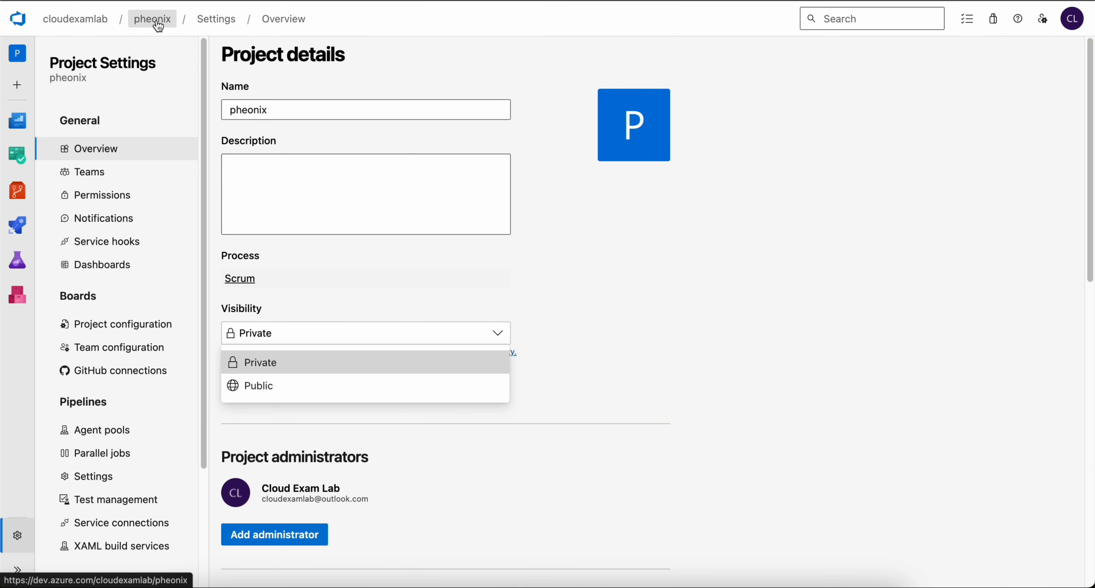
# Step: Create a new project named pubrepo with Public visibility in the cloudexamlab organization
pyautogui.click(83, 21)
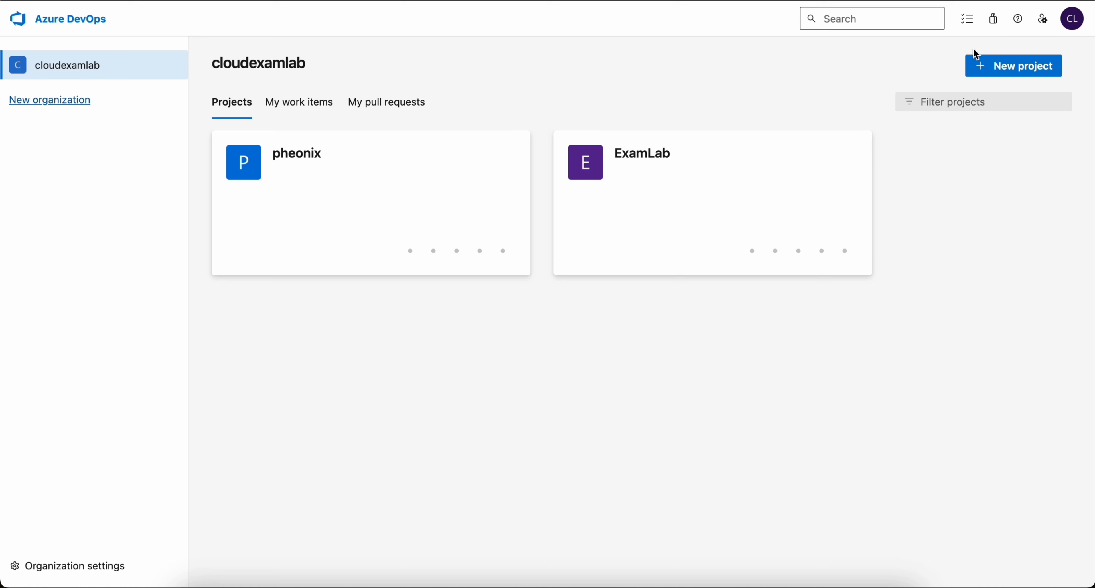
pyautogui.click(1029, 72)
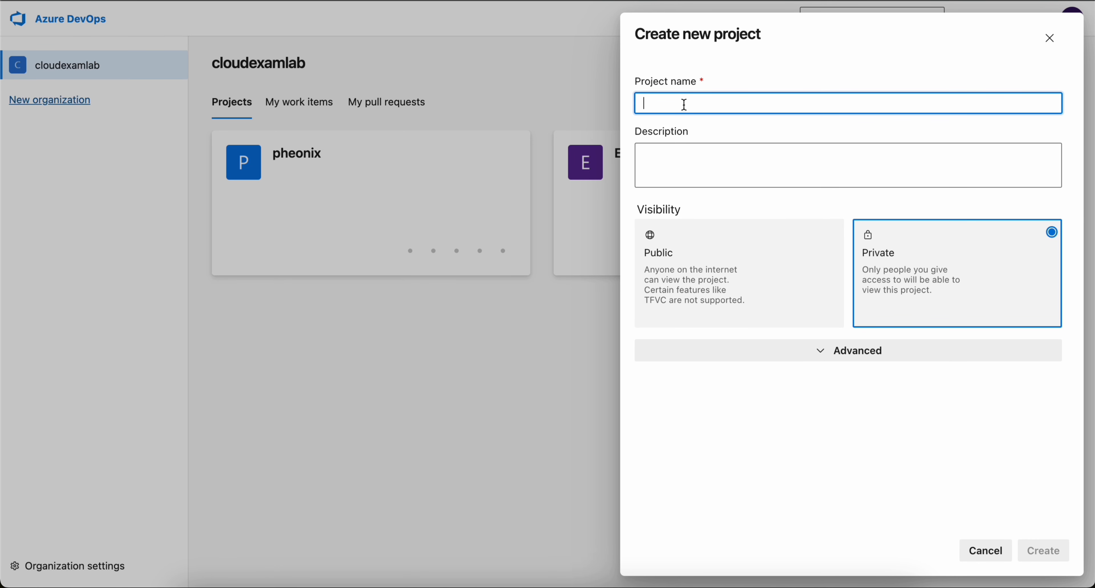
pyautogui.write('p')
pyautogui.press('BackSpace')
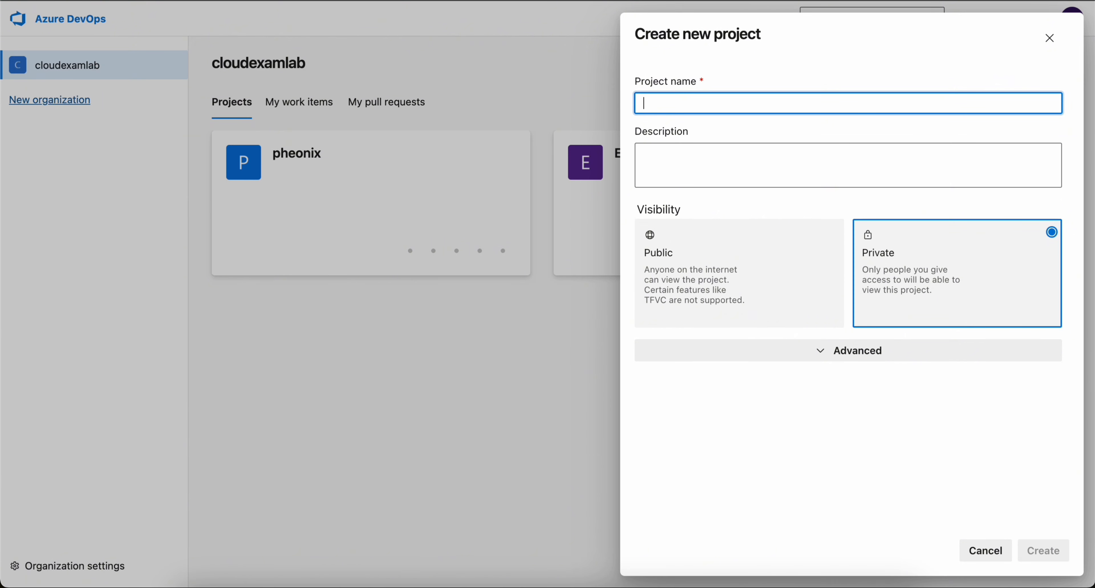
pyautogui.write('rj')
pyautogui.press('BackSpace')
pyautogui.press('BackSpace')
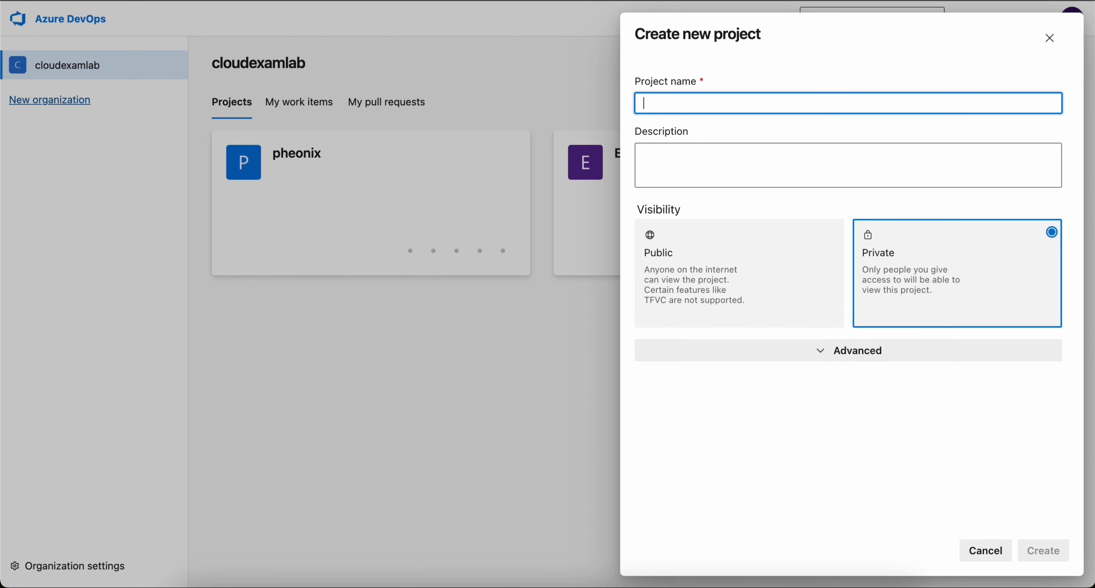
pyautogui.write('pubre')
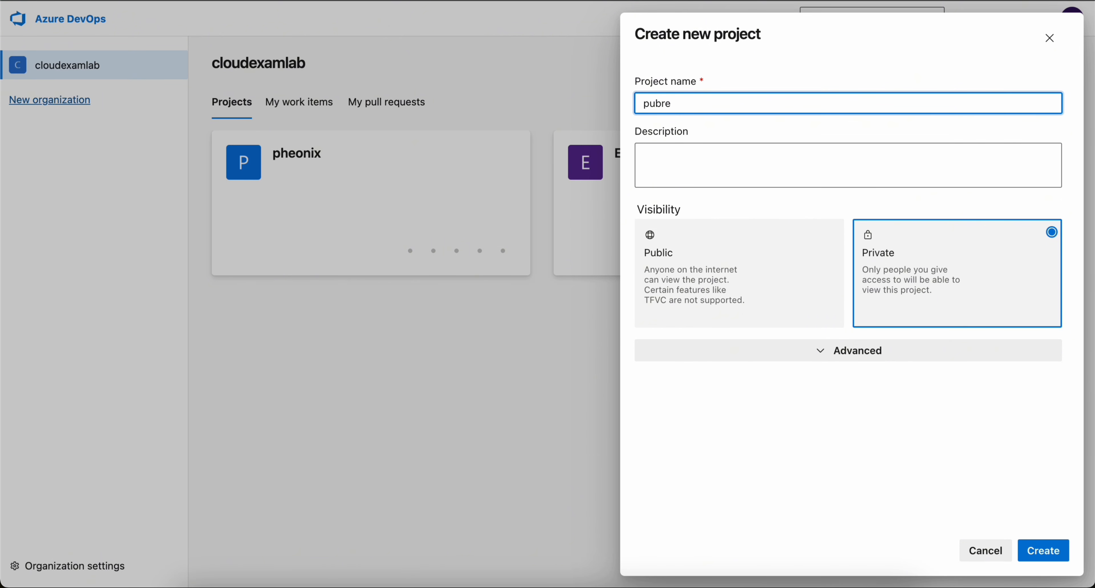
pyautogui.write('po')
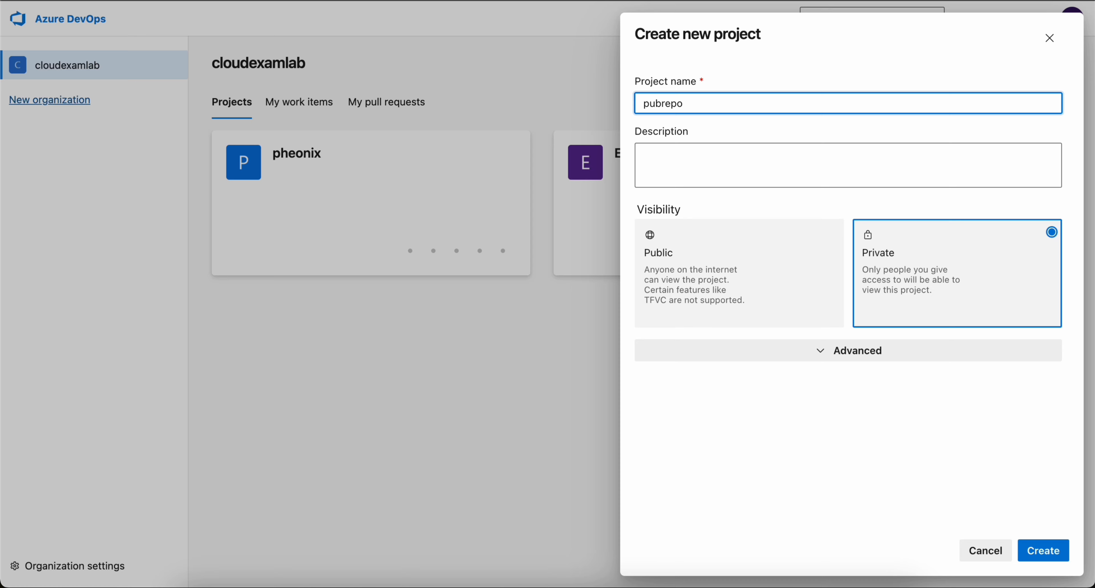
pyautogui.click(723, 264)
pyautogui.click(1049, 548)
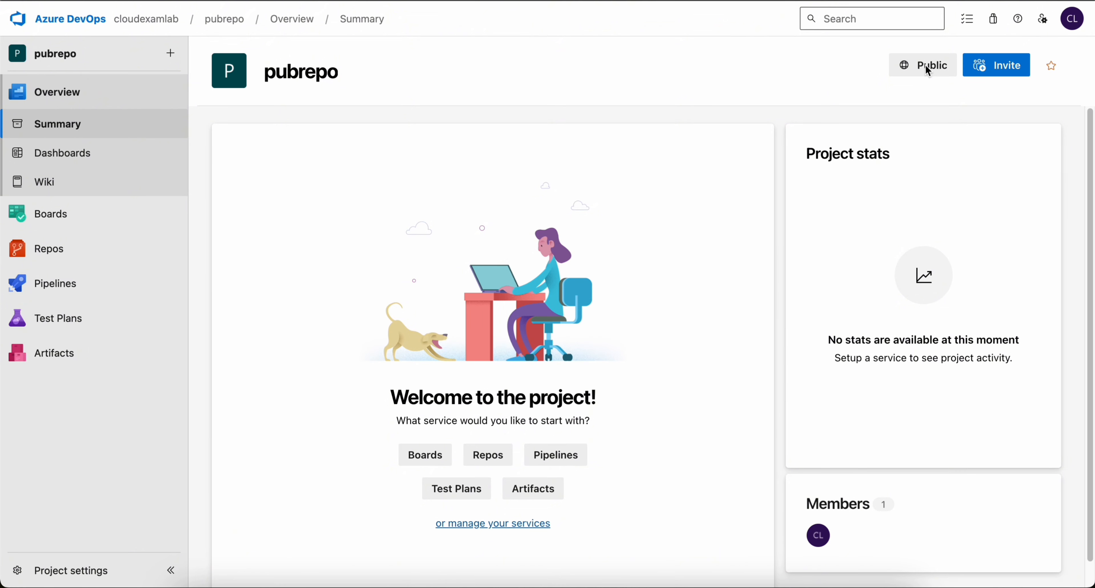
# Step: Initialize the main branch of the pubrepo project's empty repository with a README and no .gitignore
pyautogui.moveTo(75, 257)
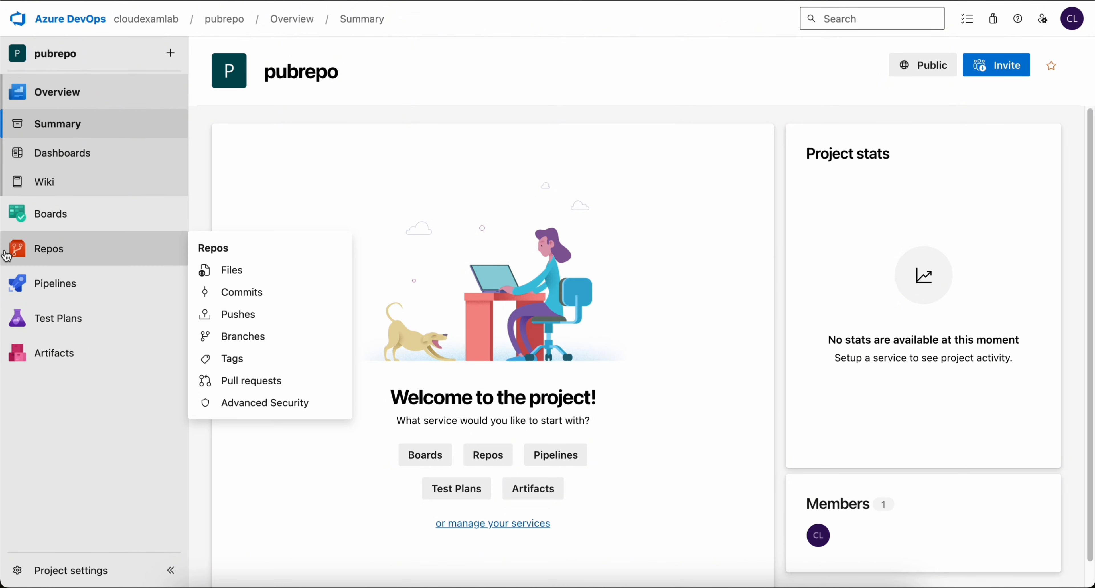
pyautogui.click(115, 263)
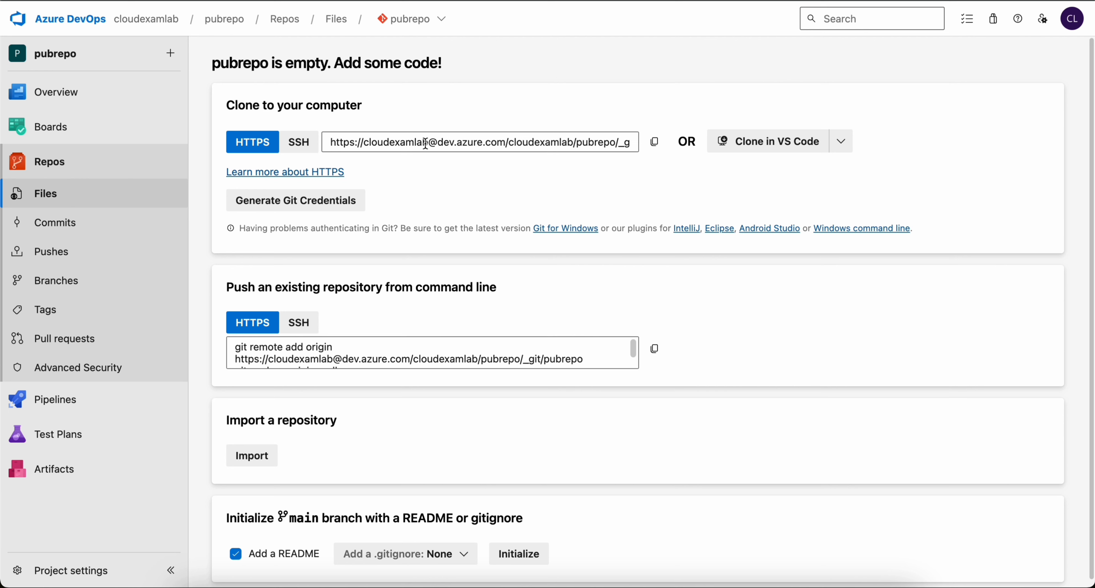
pyautogui.scroll(-1, 548, 430)
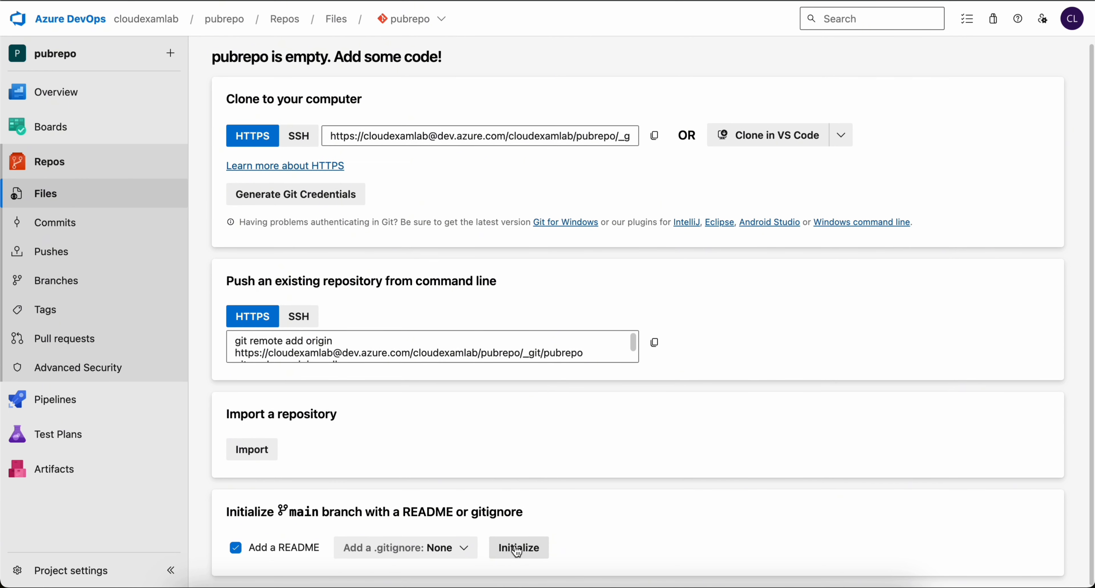
pyautogui.click(517, 551)
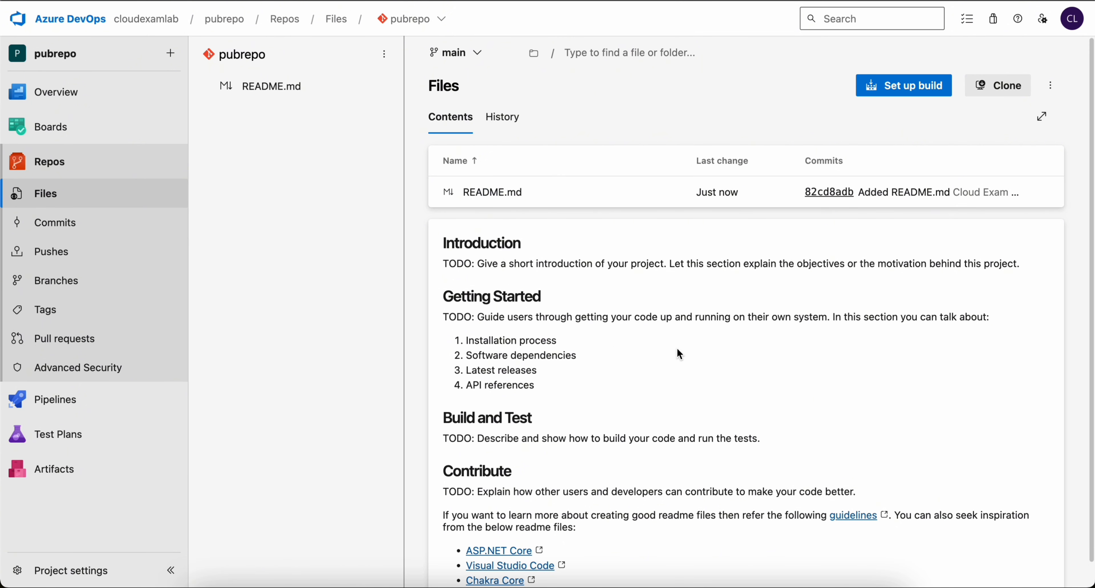
pyautogui.click(1084, 1)
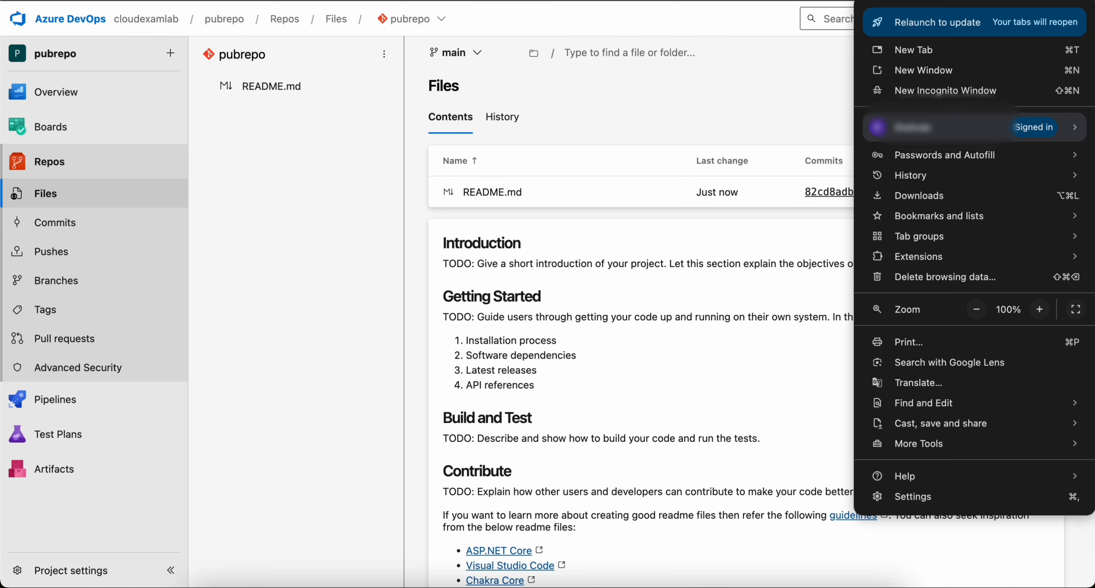
pyautogui.click(920, 96)
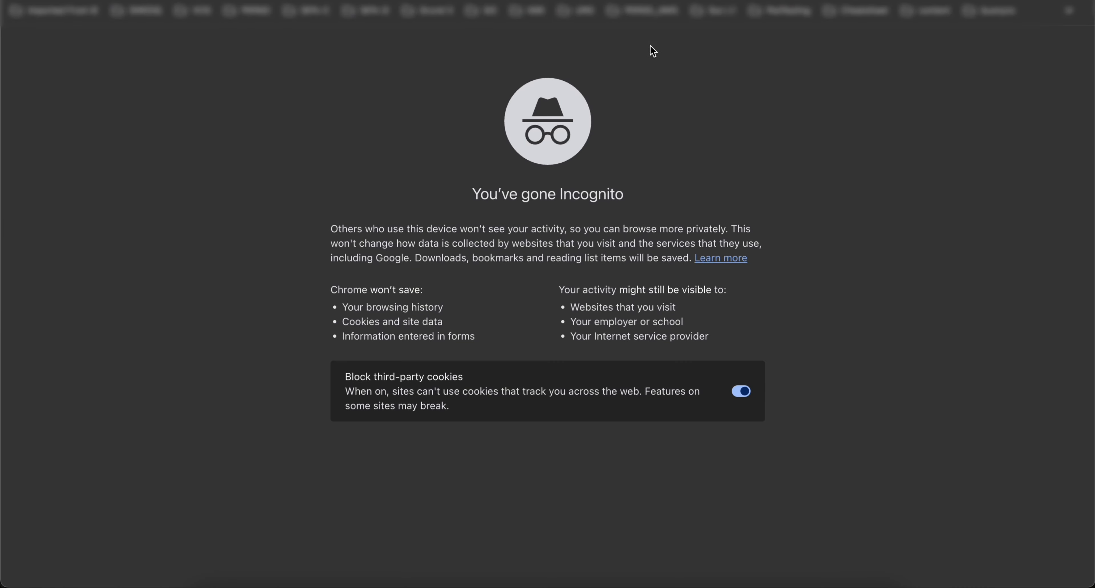
pyautogui.write('https://dev.azure.com/cloudexamlab/_git/pubrepo')
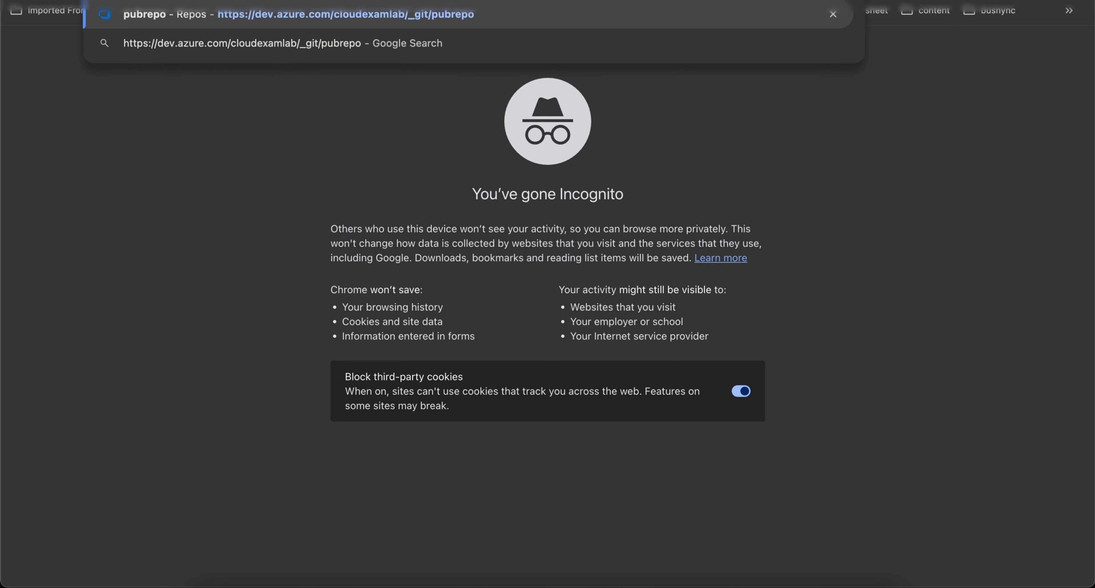
pyautogui.press('Return')
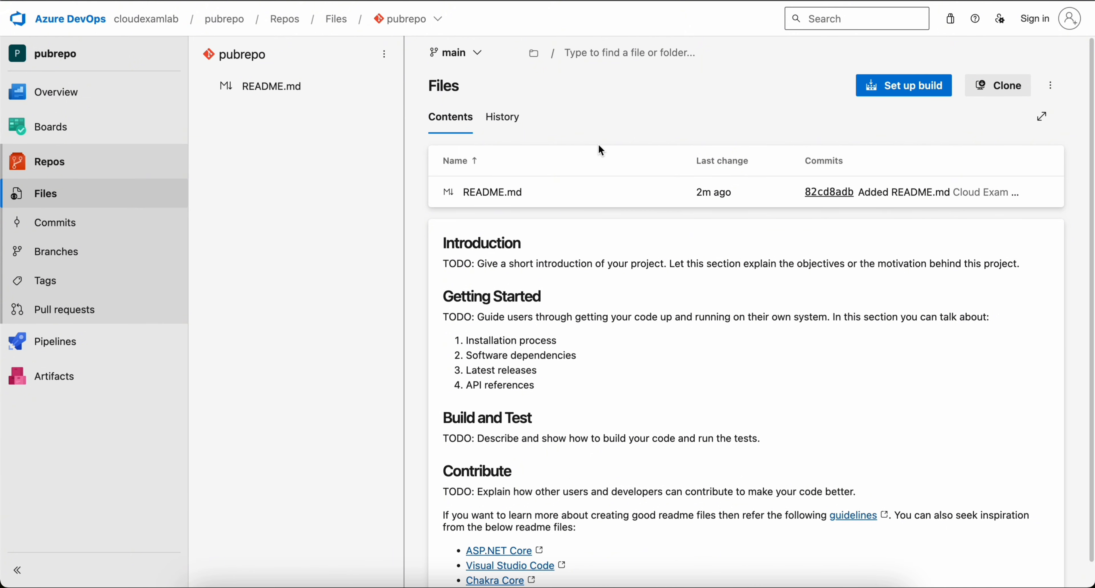
# Step: Examine pubrepo's README, work items, pipelines, project summary and repository files as an anonymous visitor
pyautogui.scroll(-1, 614, 313)
pyautogui.scroll(1, 614, 312)
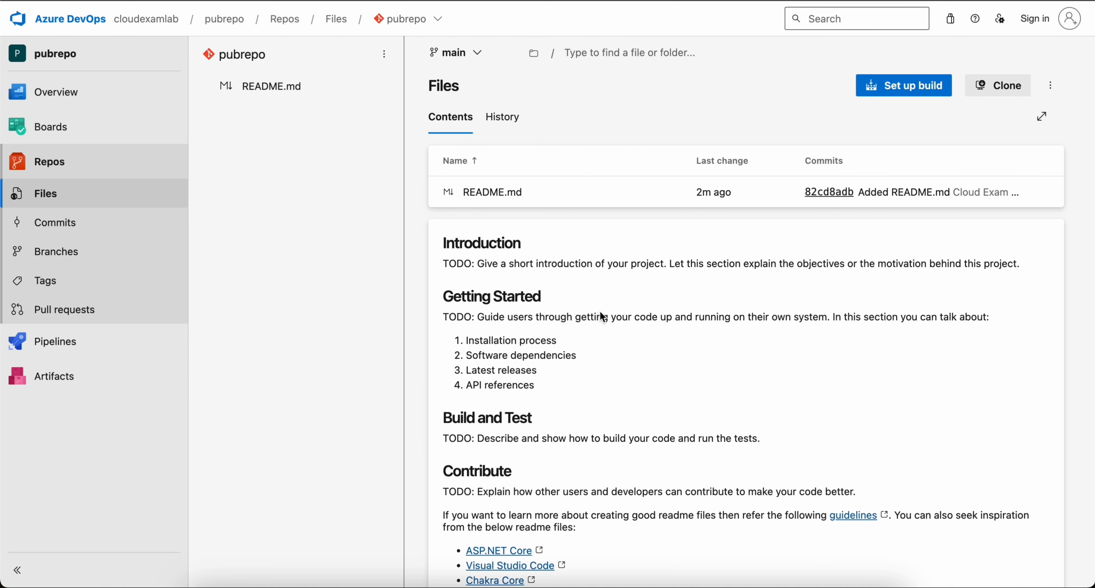
pyautogui.click(50, 127)
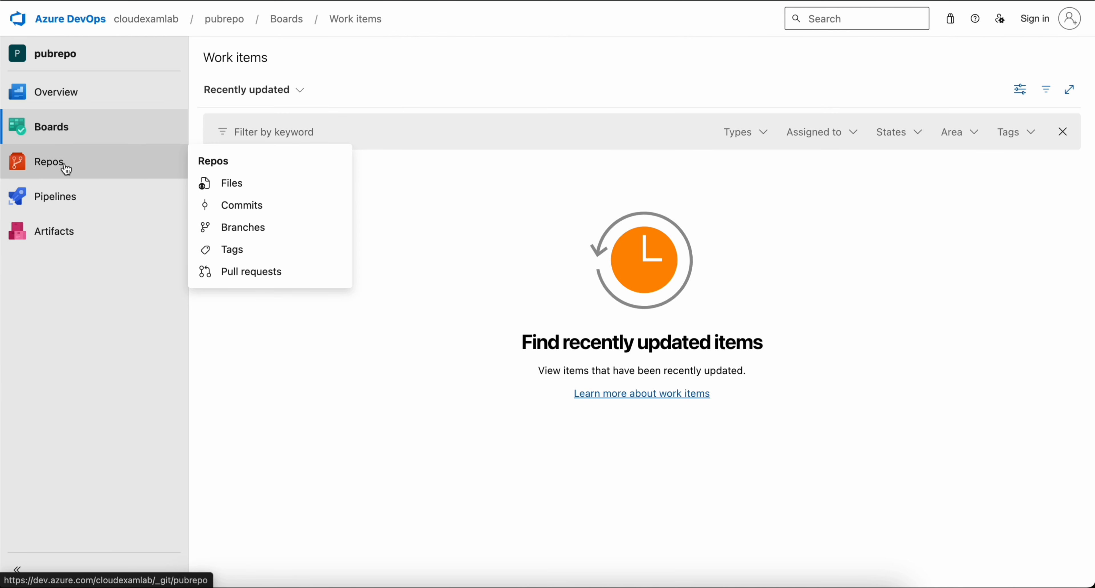
pyautogui.click(50, 200)
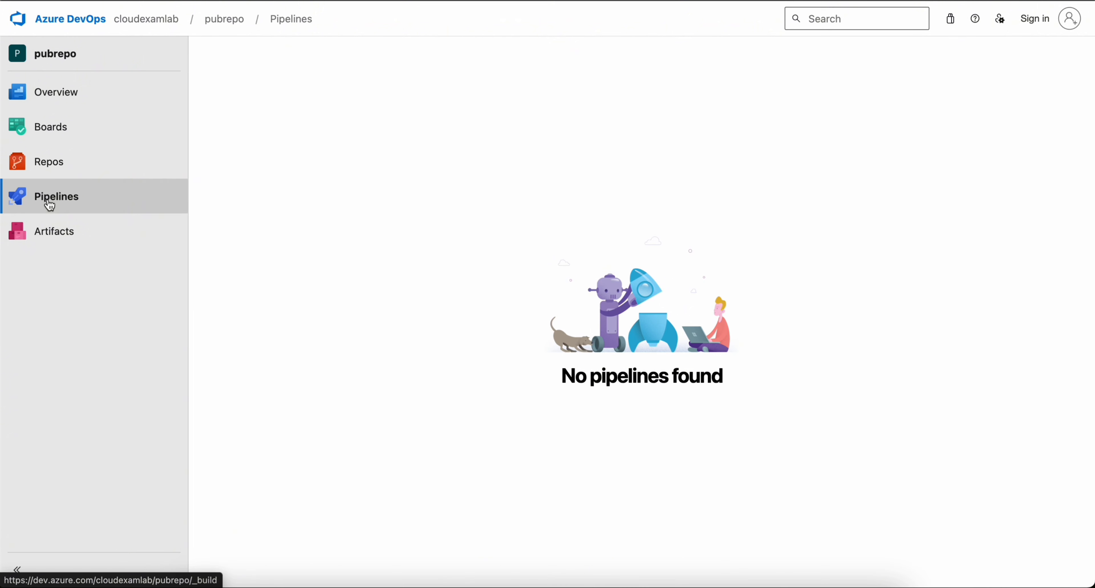
pyautogui.click(72, 92)
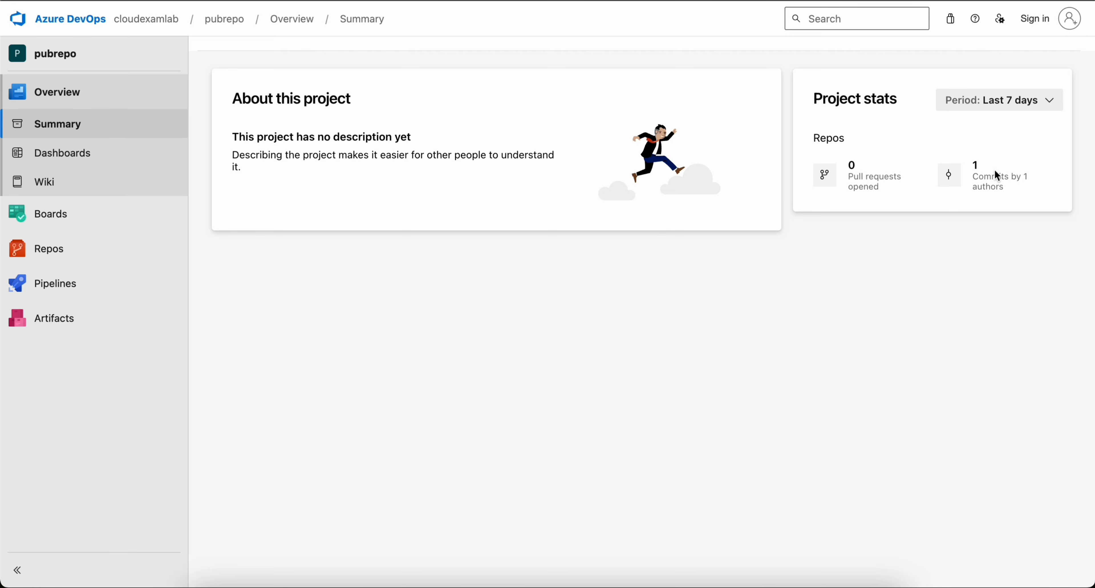
pyautogui.click(49, 248)
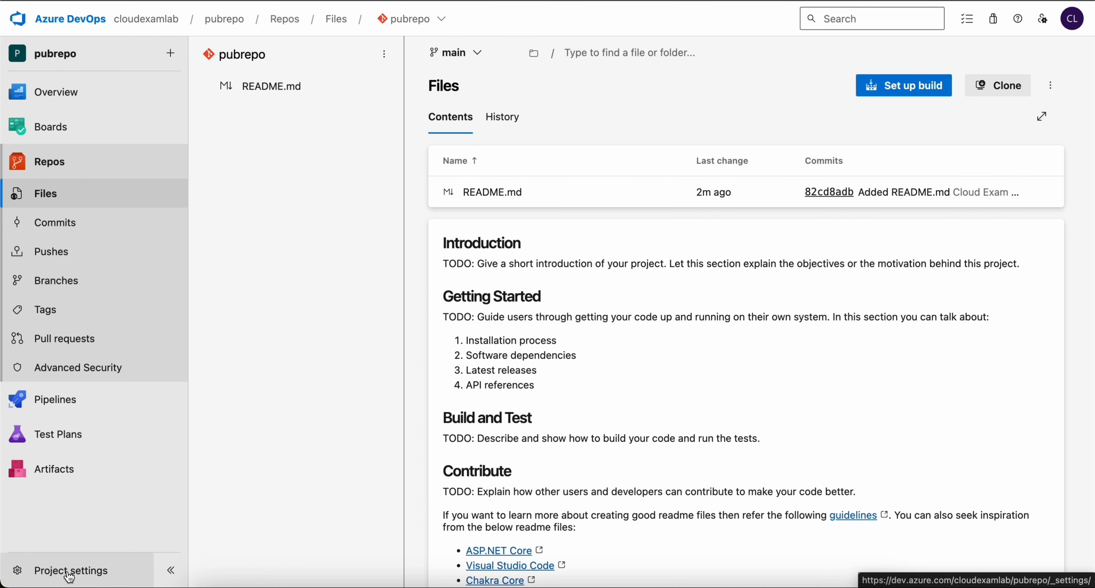
# Step: In the signed-in window, set the pubrepo project's visibility to Private and save the change
pyautogui.click(229, 22)
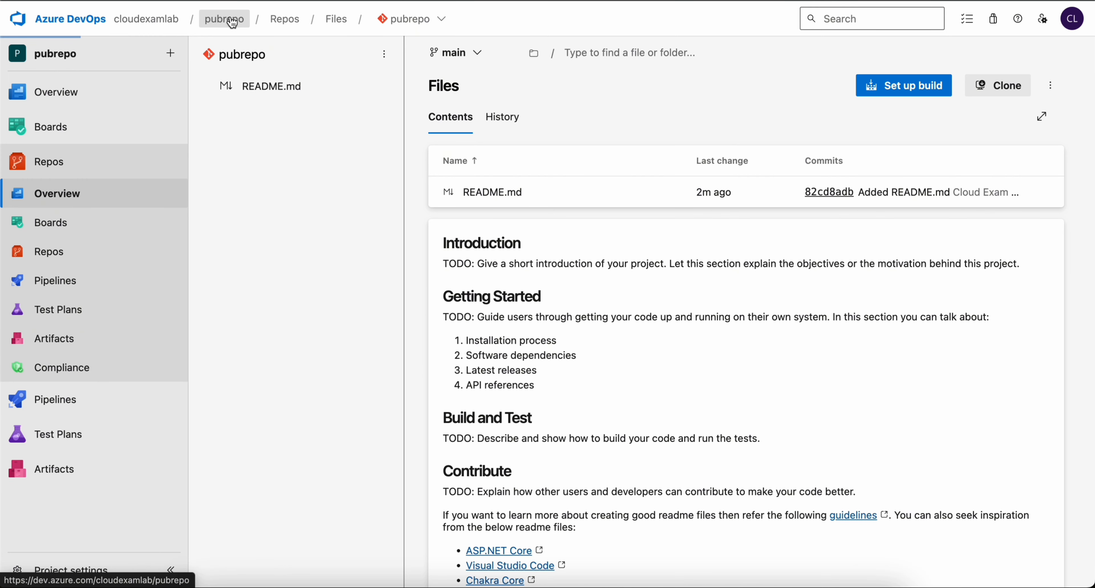
pyautogui.click(85, 571)
pyautogui.click(294, 335)
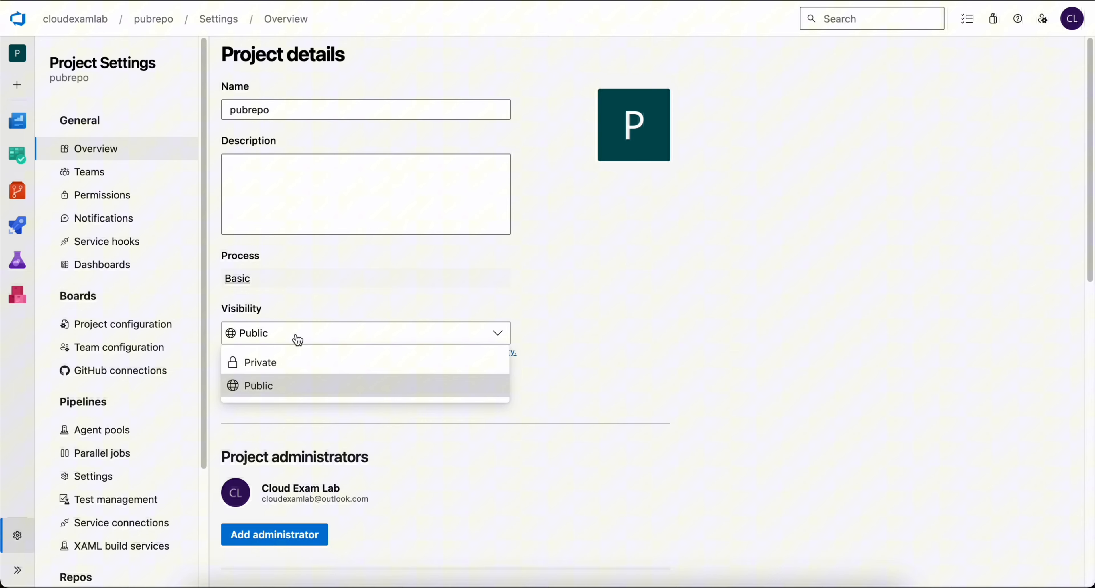
pyautogui.click(284, 361)
pyautogui.click(243, 397)
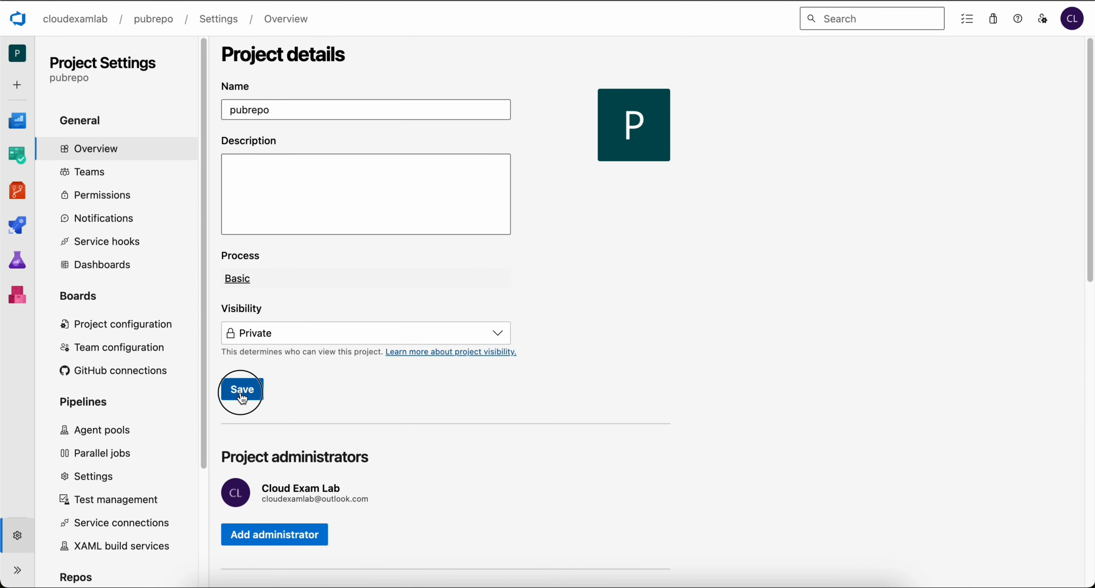
pyautogui.scroll(-4, 117, 297)
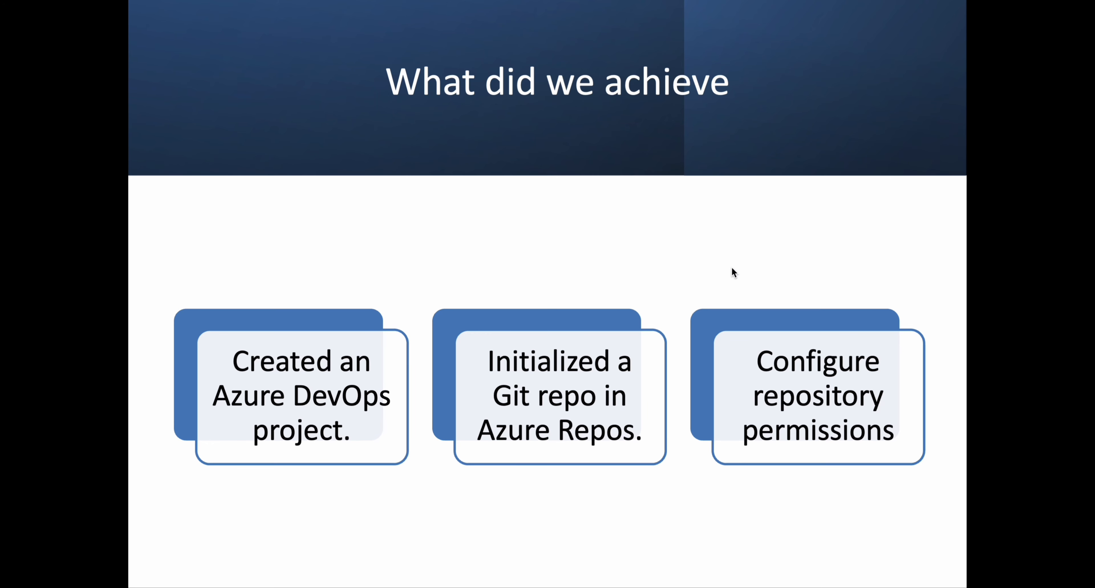
pyautogui.press('Right')
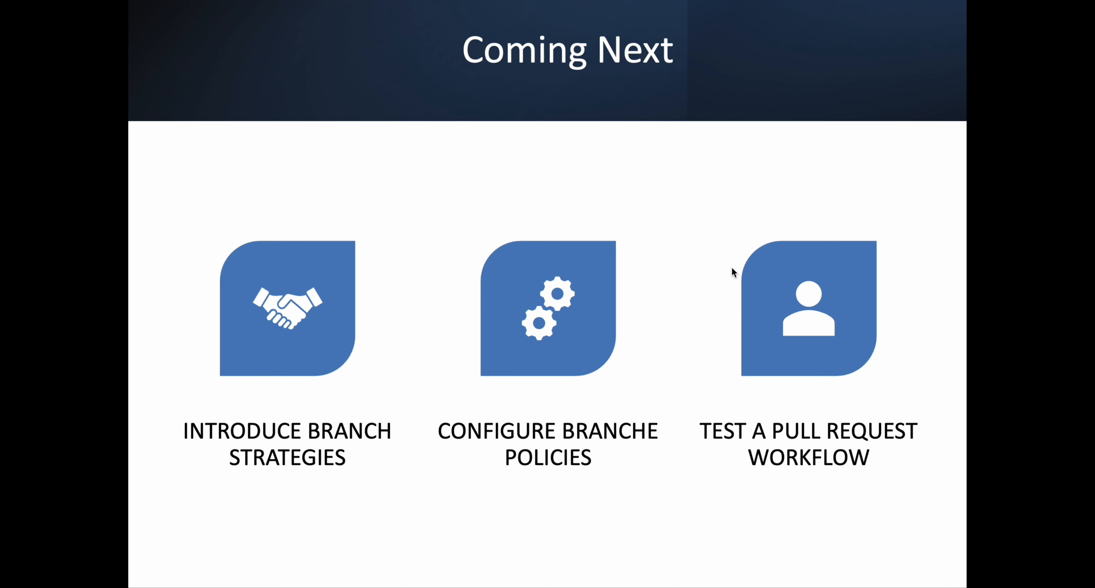